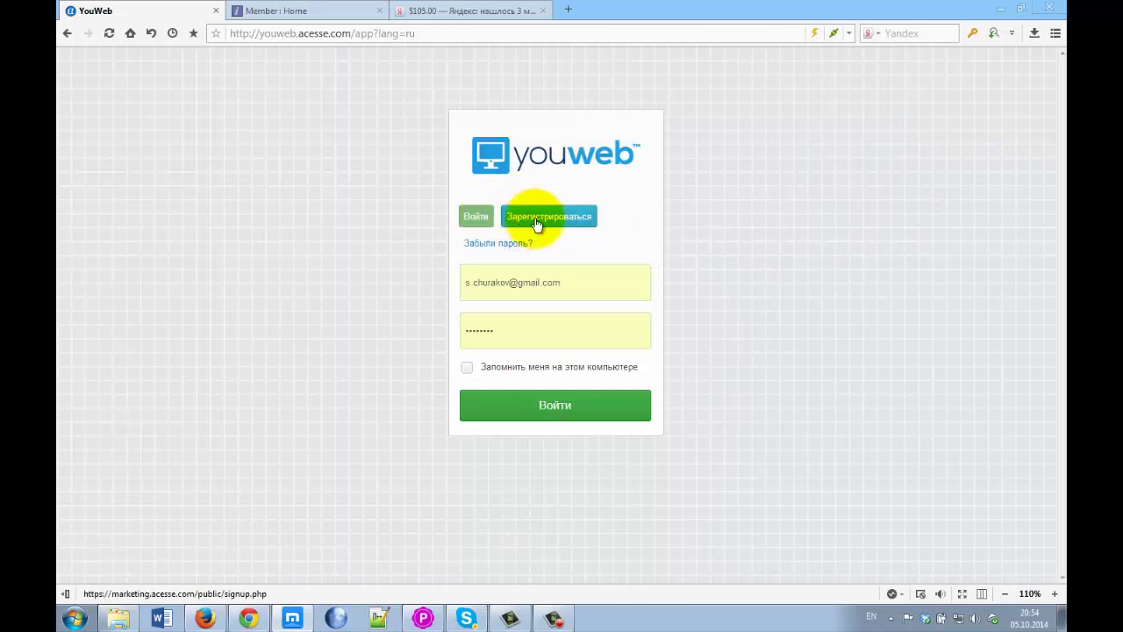
# Step: Start a new Acesse account signup from the Зарегистрироваться button on the YouWeb login page
pyautogui.click(537, 219)
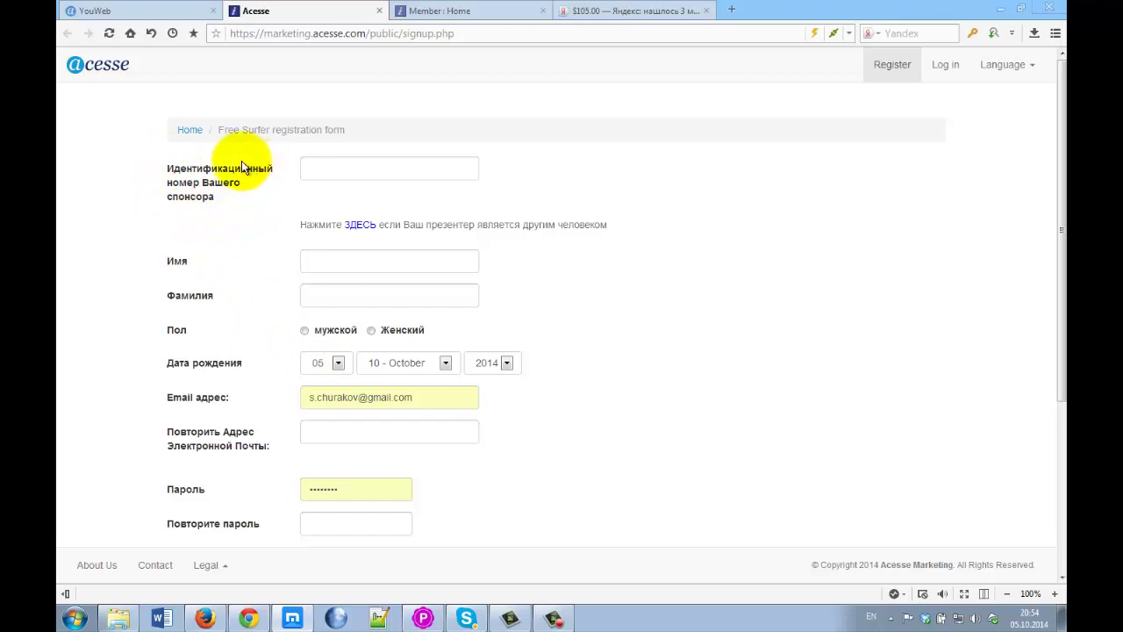
# Step: Enter the sponsor ID and look up the sponsor's name
pyautogui.click(311, 168)
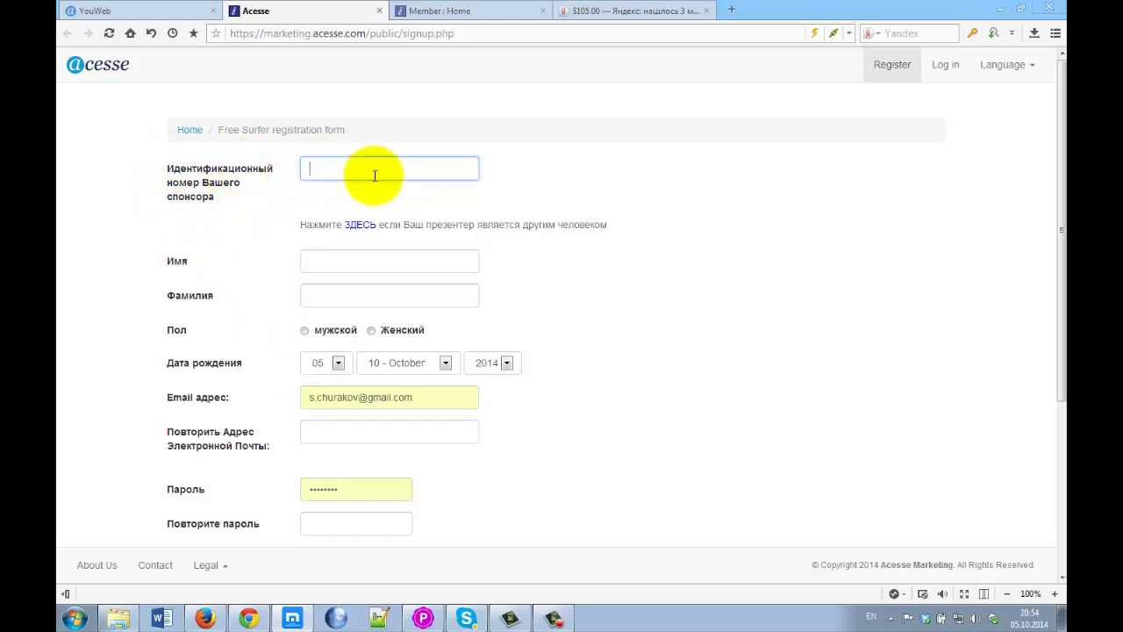
pyautogui.write('12')
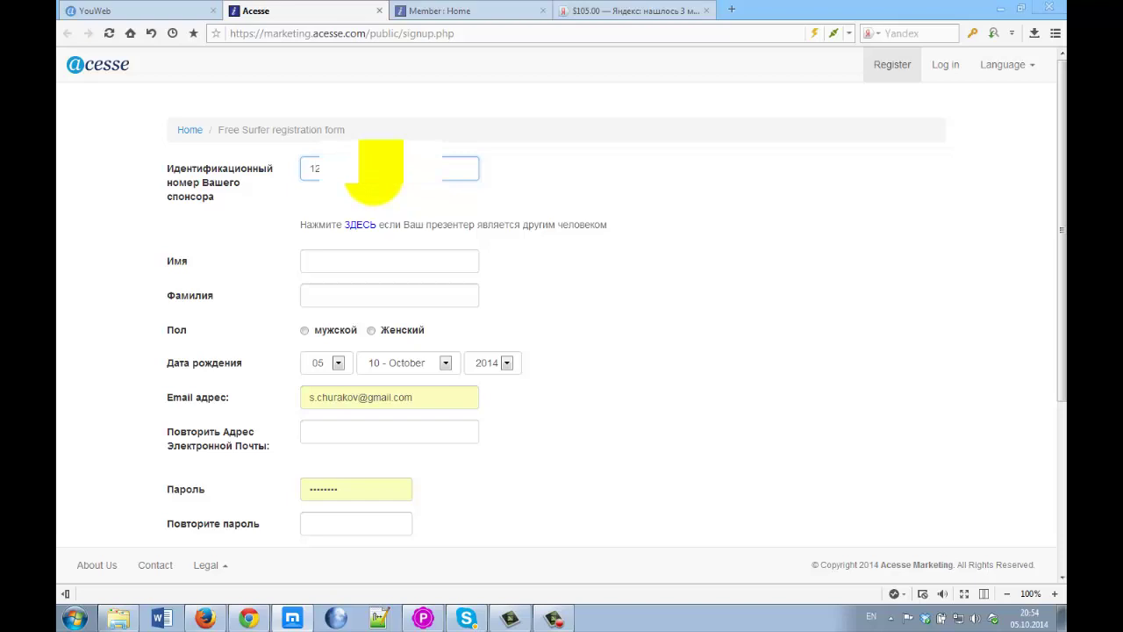
pyautogui.click(349, 189)
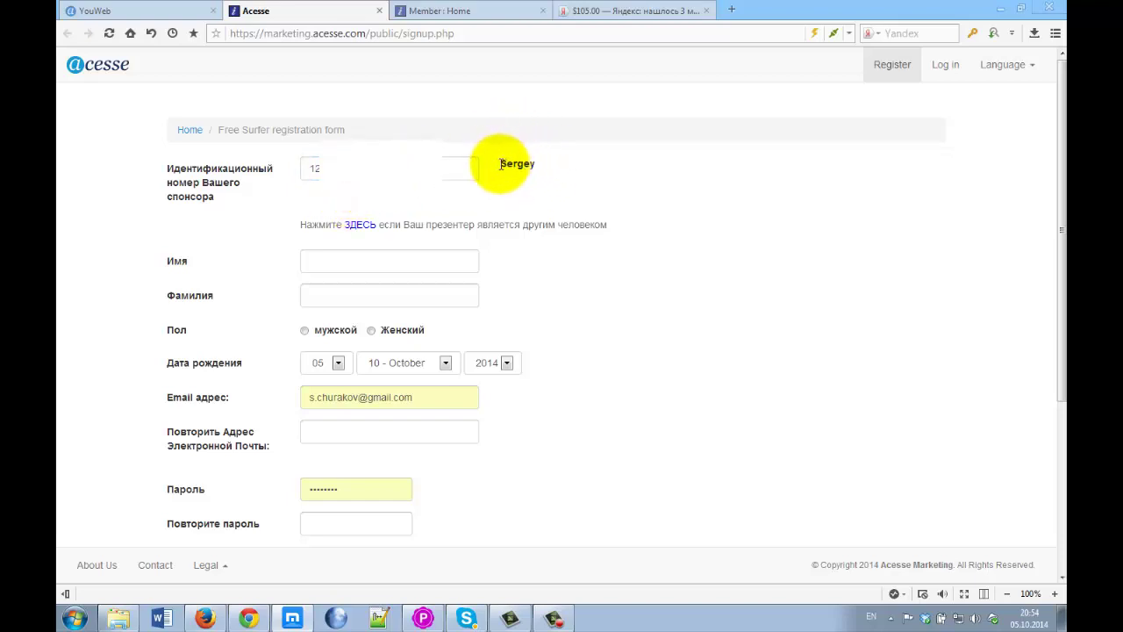
pyautogui.moveTo(498, 164); pyautogui.dragTo(542, 164)
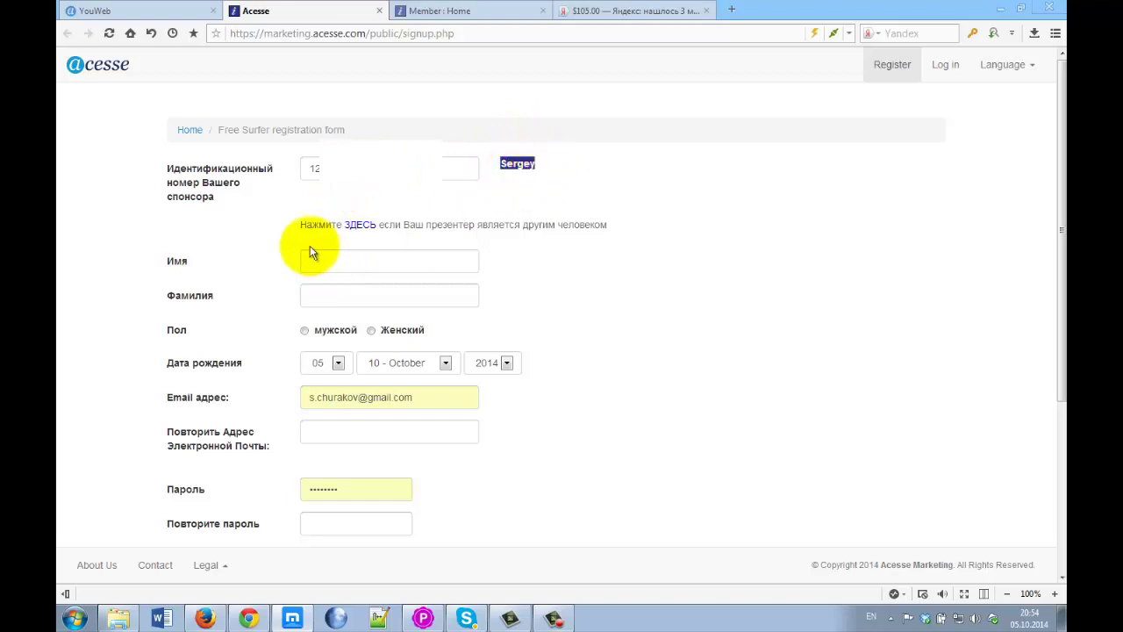
# Step: Fill in the first name and surname, correct the surname, and choose male gender
pyautogui.moveTo(161, 260); pyautogui.dragTo(184, 259)
pyautogui.click(183, 258)
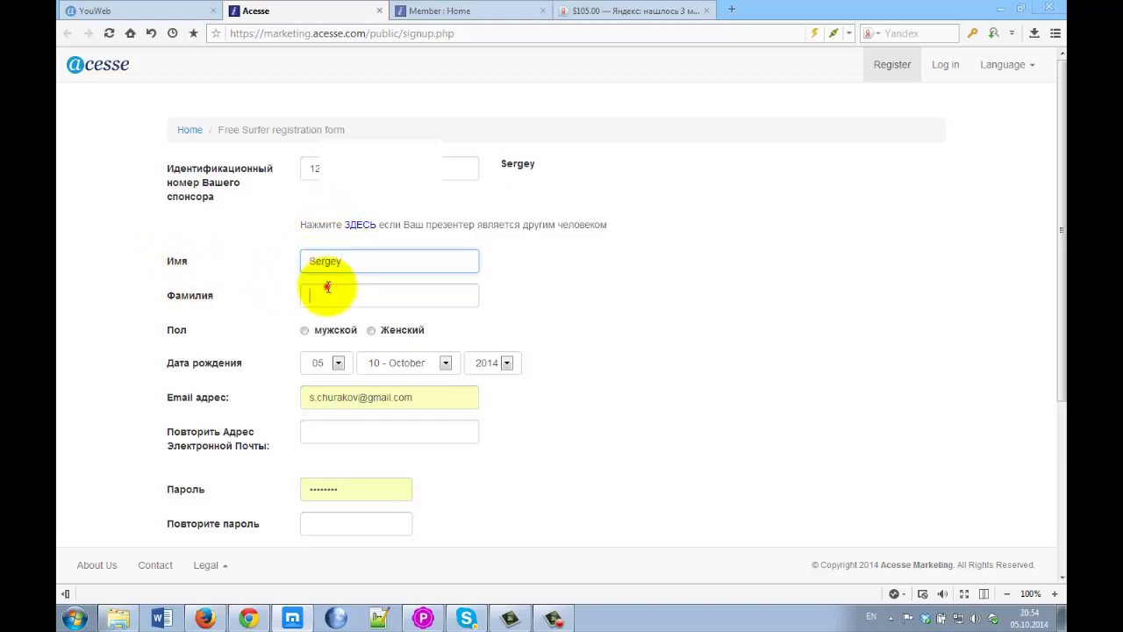
pyautogui.click(328, 287)
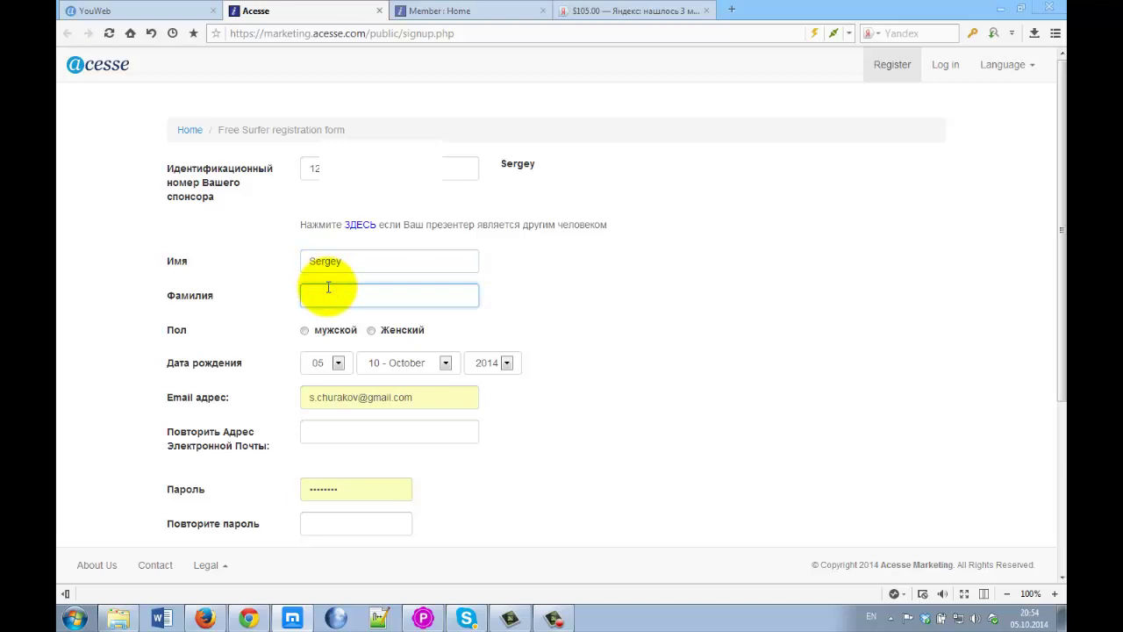
pyautogui.write('Churako')
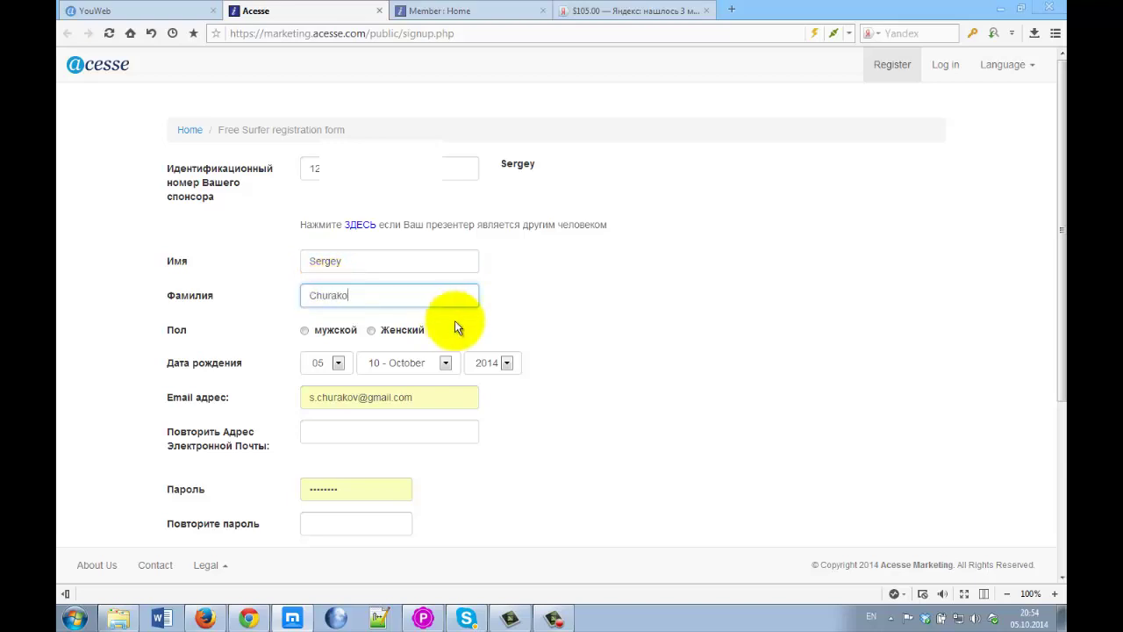
pyautogui.write('va')
pyautogui.press('BackSpace')
pyautogui.click(303, 332)
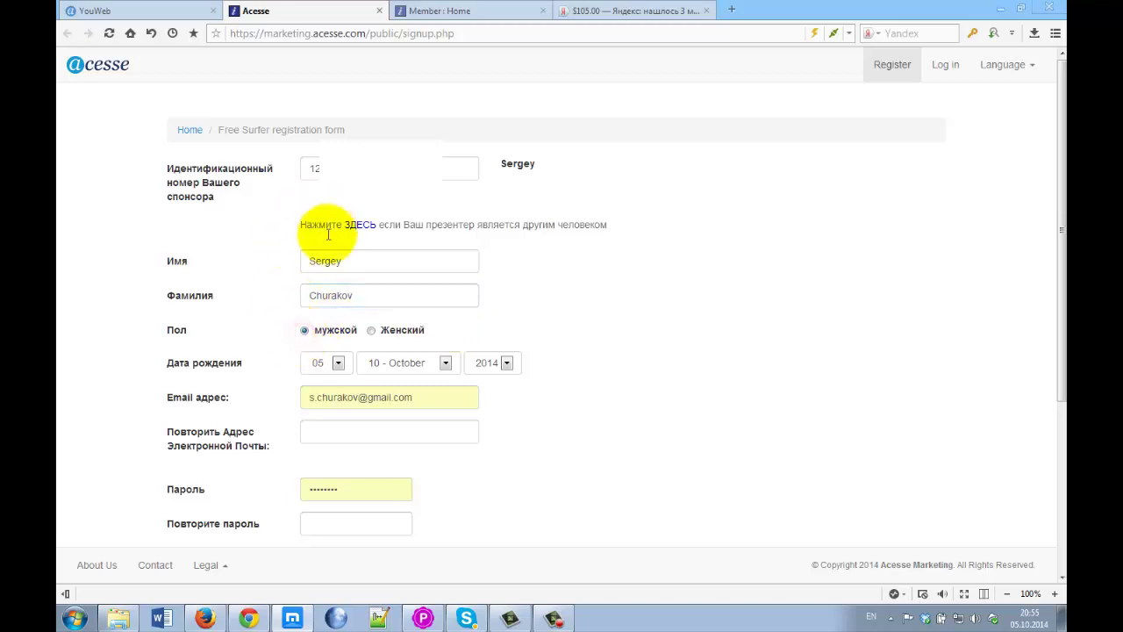
# Step: Set the birth date to 29 November 1979
pyautogui.click(335, 362)
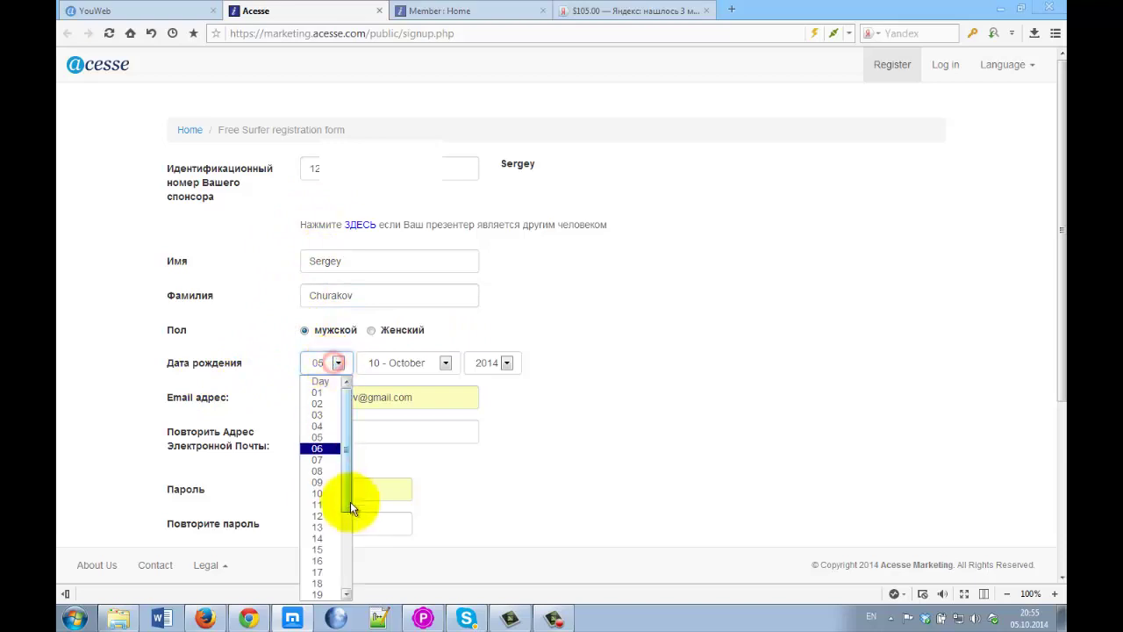
pyautogui.scroll(-3, 343, 527)
pyautogui.click(320, 573)
pyautogui.click(444, 363)
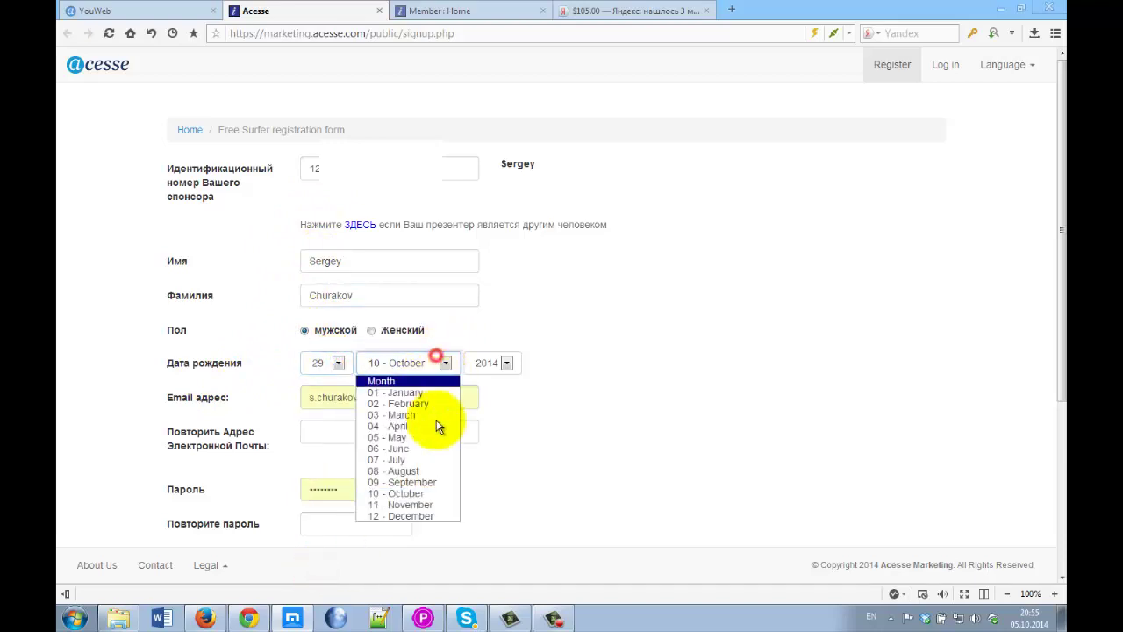
pyautogui.click(413, 502)
pyautogui.click(489, 362)
pyautogui.scroll(5, 505, 395)
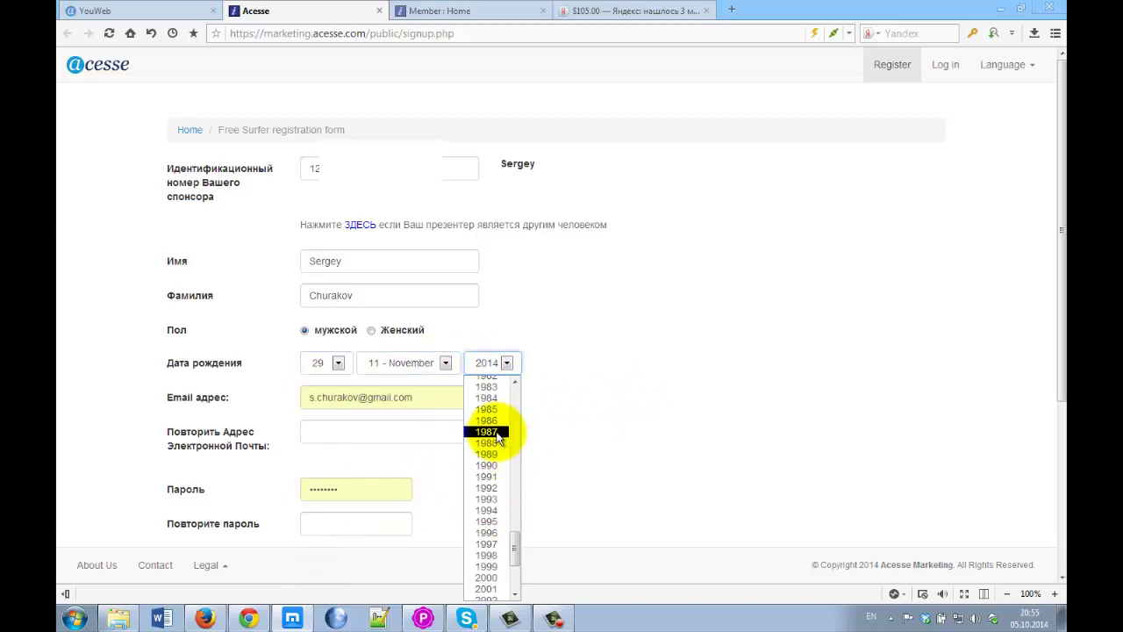
pyautogui.scroll(3, 497, 436)
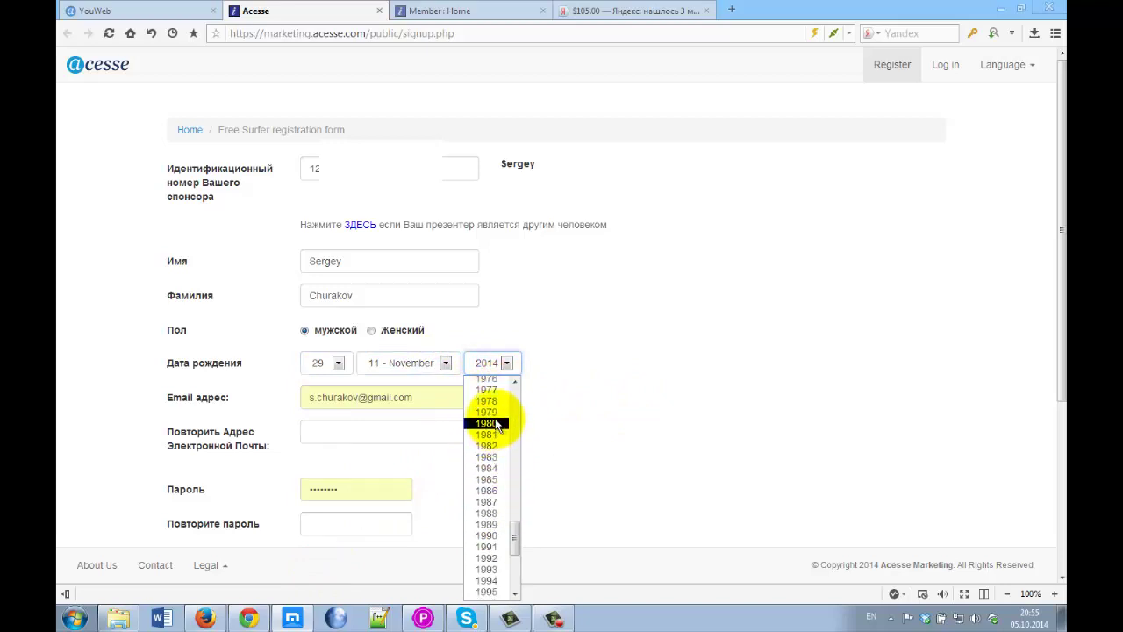
pyautogui.click(493, 411)
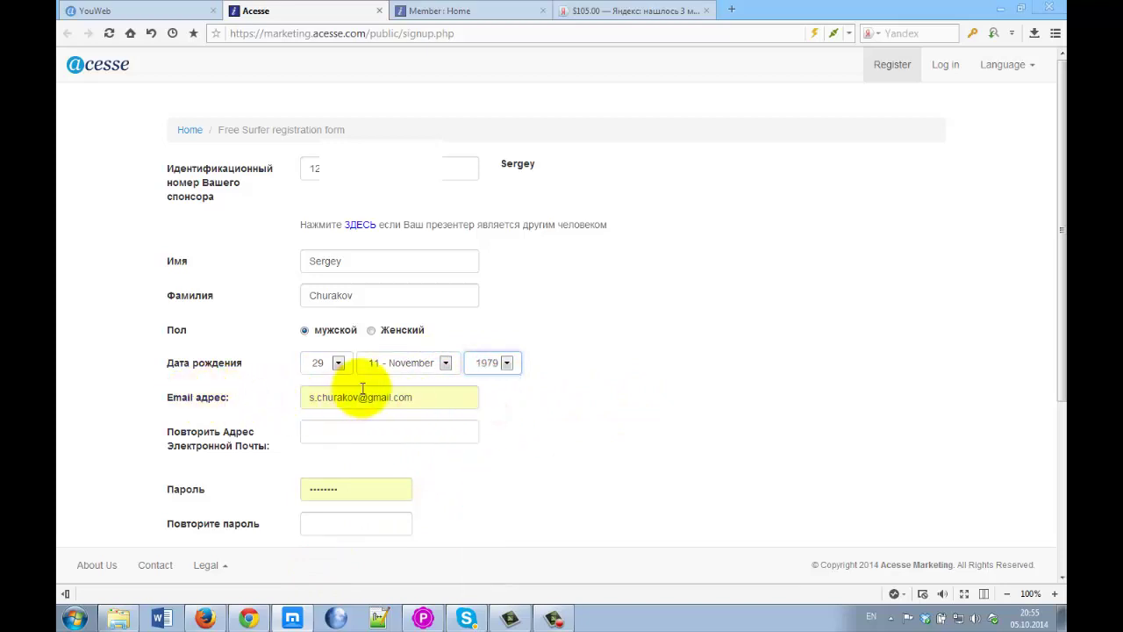
# Step: Replace the email address, repeat it in the confirmation field, and retype the password
pyautogui.moveTo(422, 397); pyautogui.dragTo(211, 389)
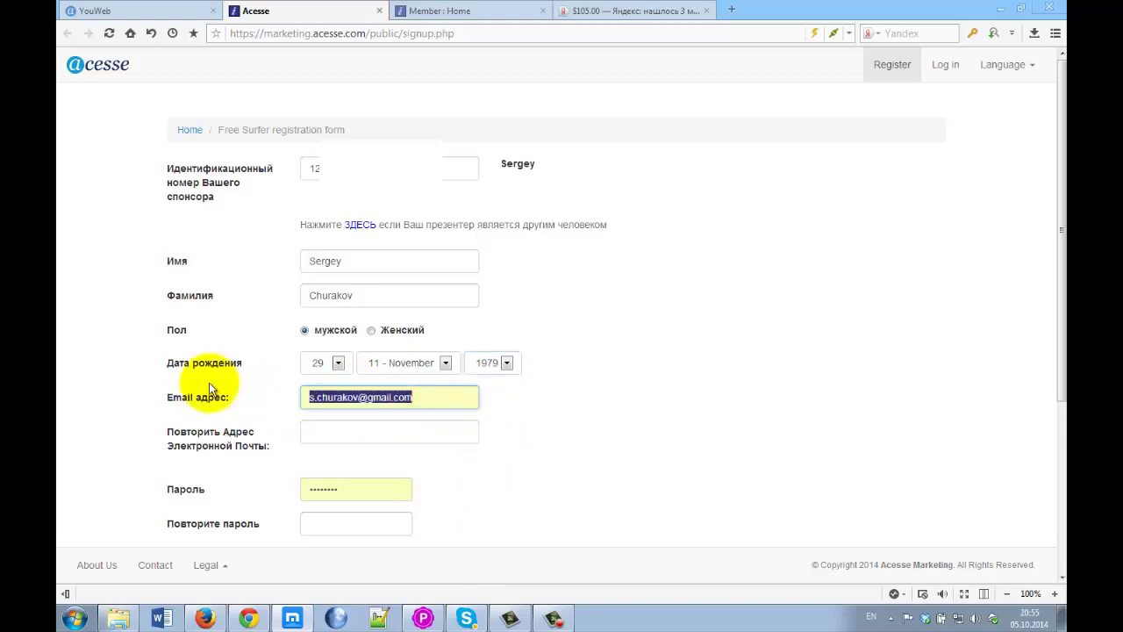
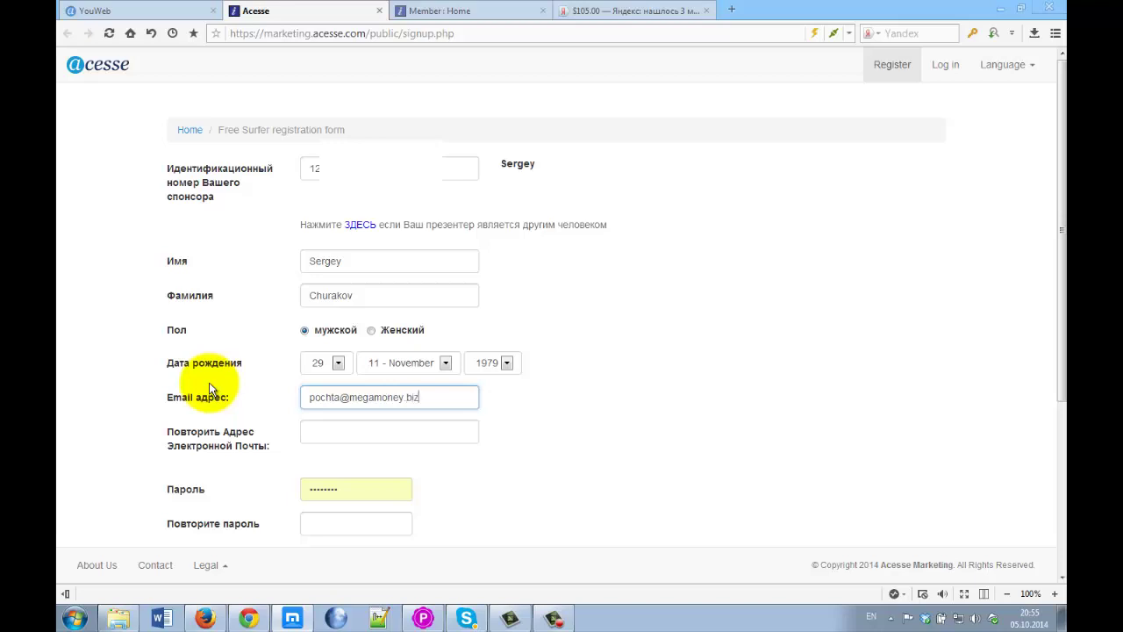
pyautogui.moveTo(436, 397); pyautogui.dragTo(298, 392)
pyautogui.hotkey('ctrl', 'c')
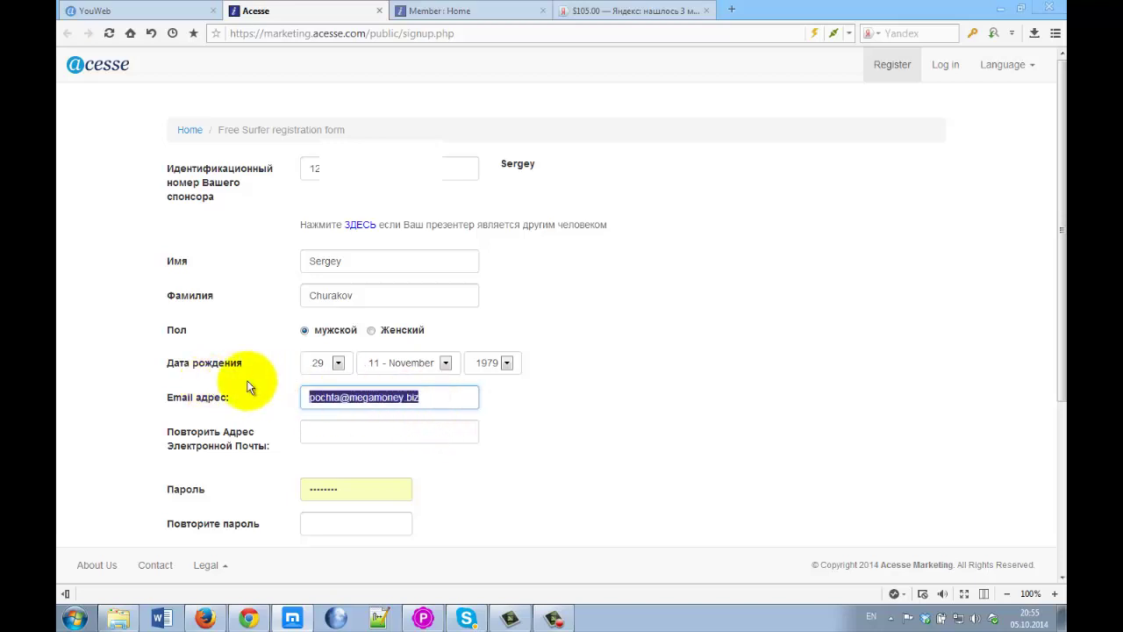
pyautogui.click(314, 431)
pyautogui.hotkey('ctrl', 'v')
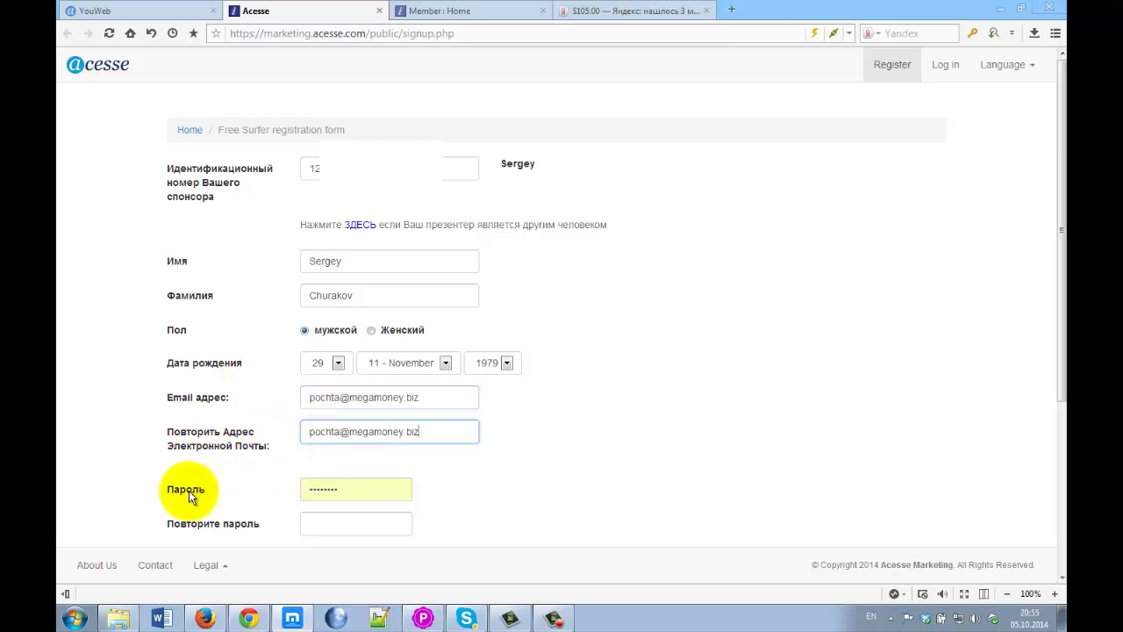
pyautogui.doubleClick(352, 491)
pyautogui.write('••')
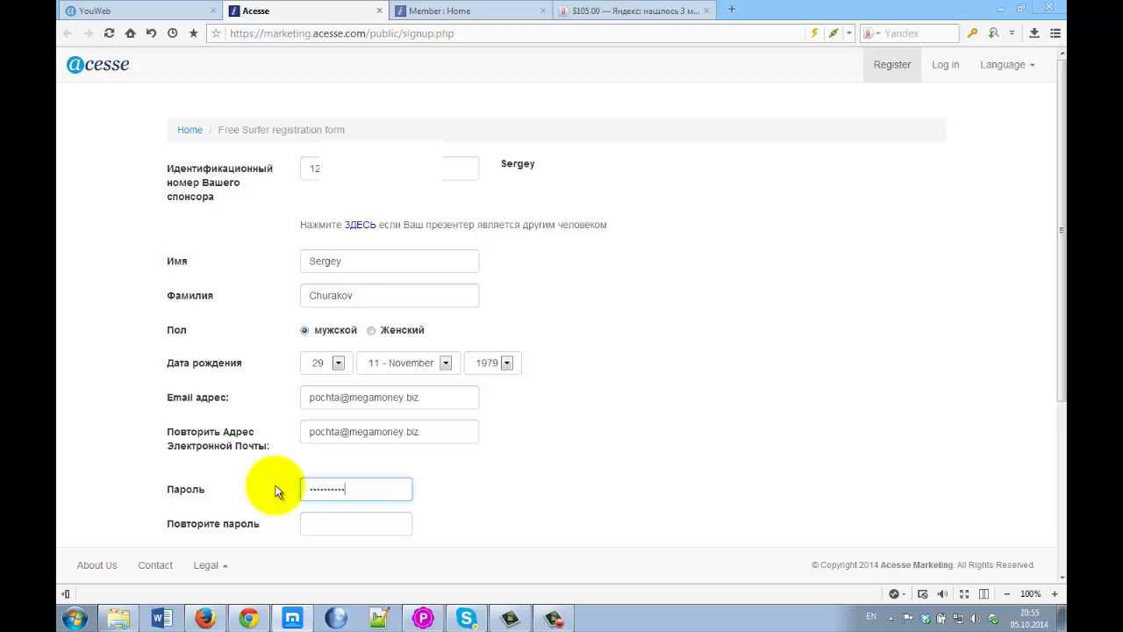
# Step: Re-enter the password in the repeat-password field
pyautogui.scroll(-4, 277, 489)
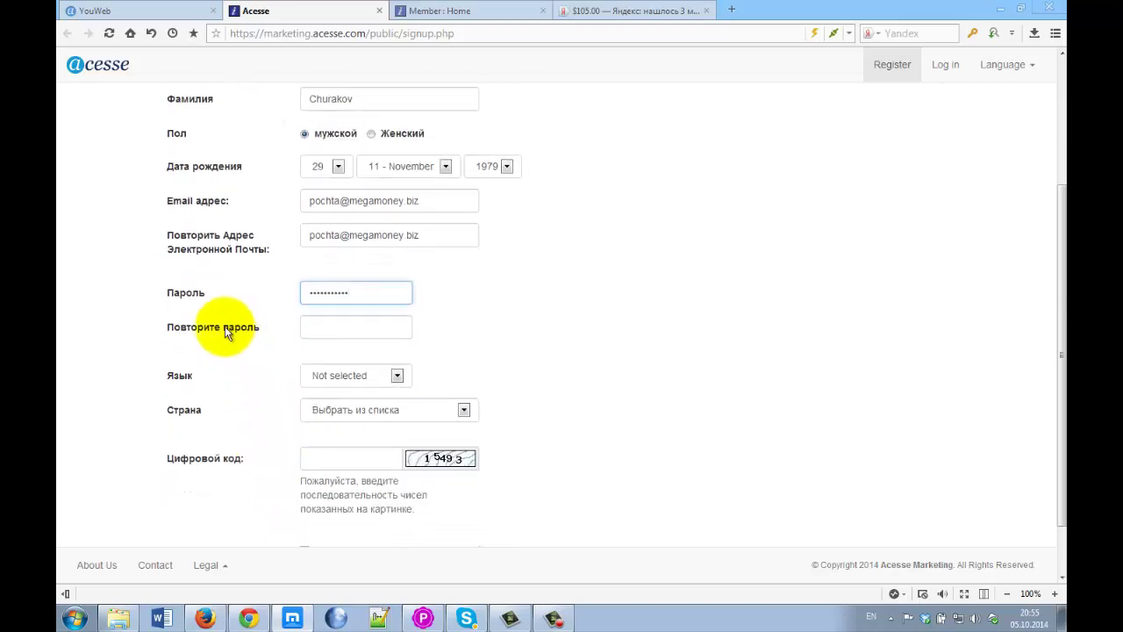
pyautogui.click(346, 329)
pyautogui.write('•')
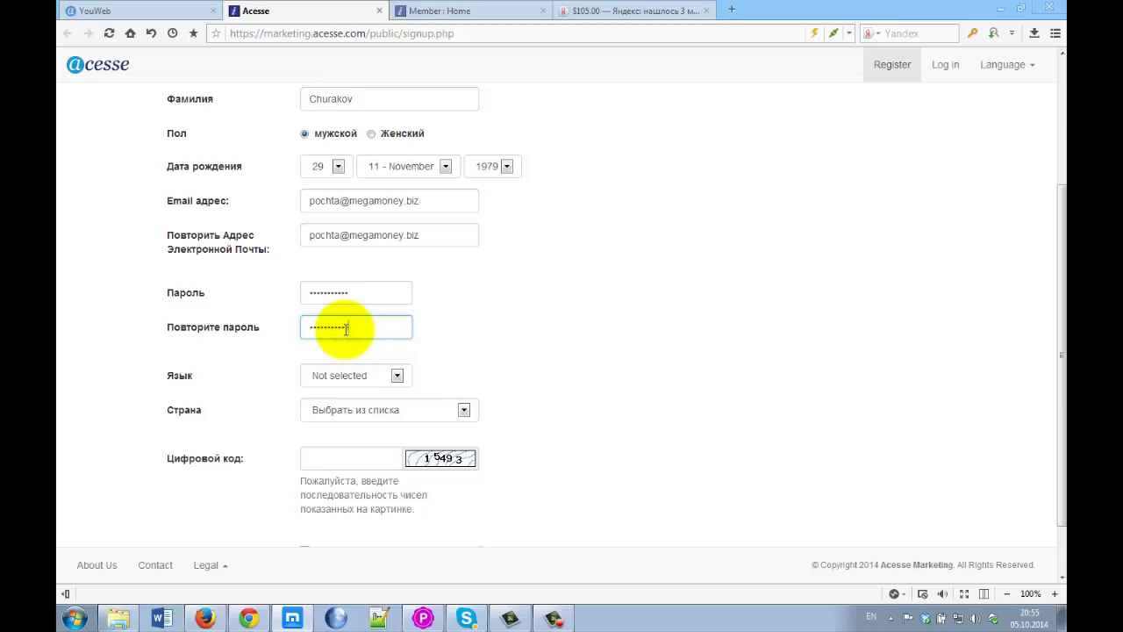
# Step: Choose Russian as the language and Russian Federation as the country
pyautogui.click(402, 377)
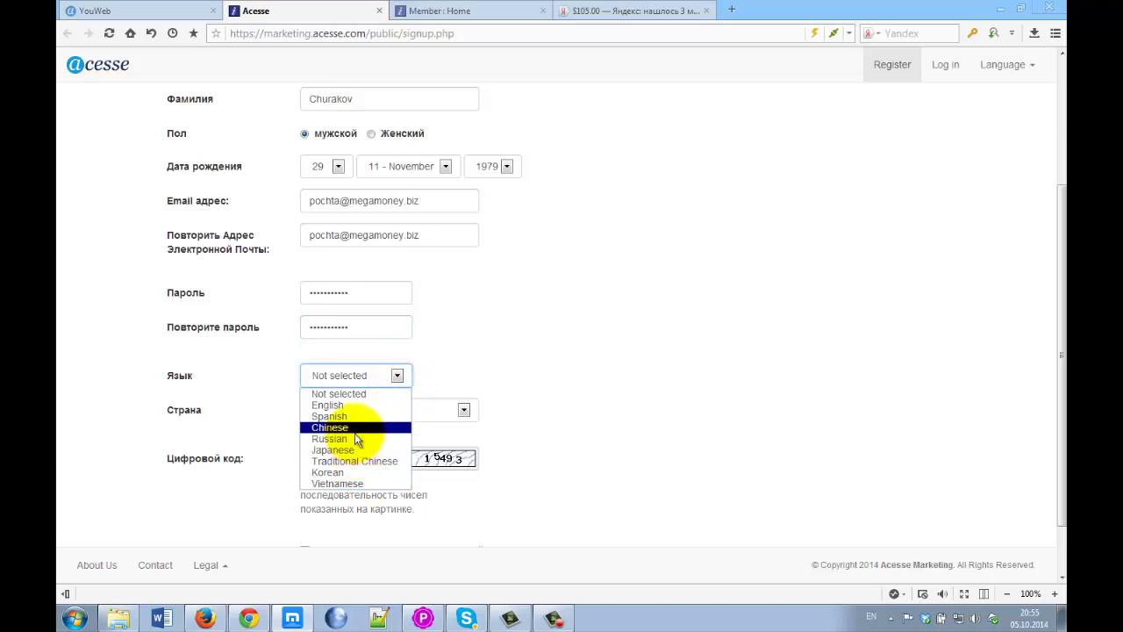
pyautogui.click(349, 439)
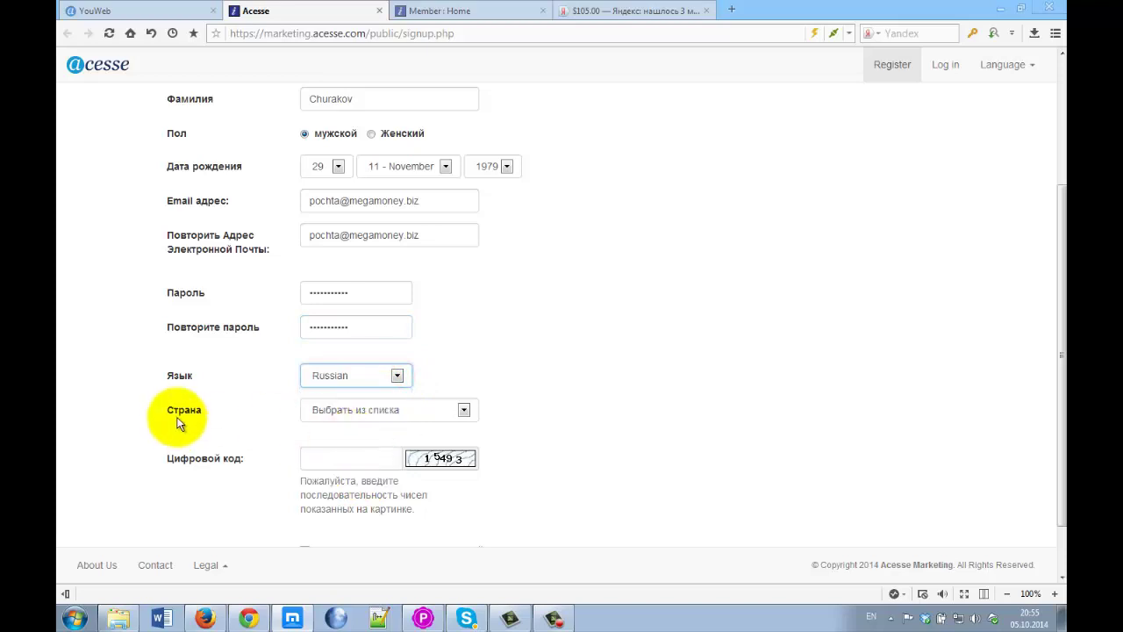
pyautogui.click(463, 411)
pyautogui.scroll(-20, 439, 324)
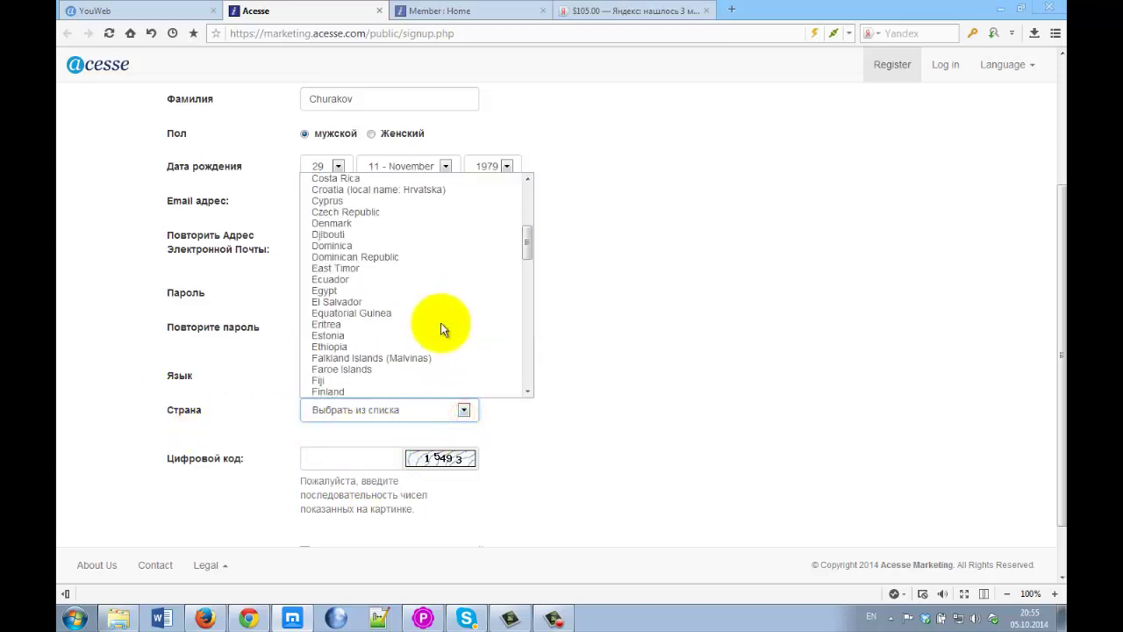
pyautogui.scroll(-11, 441, 327)
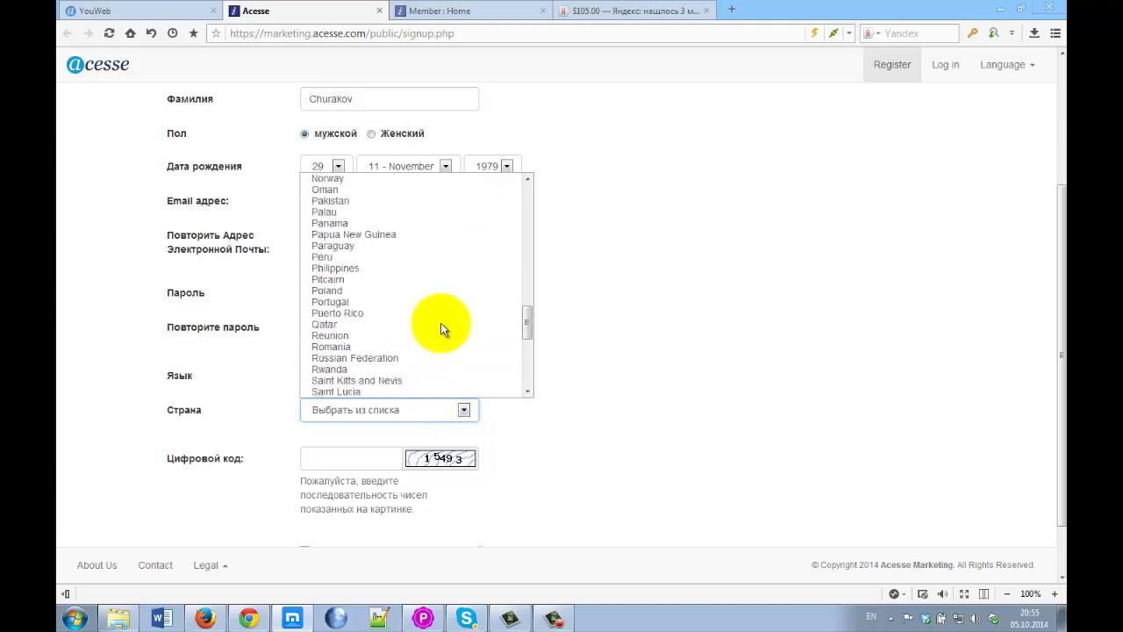
pyautogui.click(373, 363)
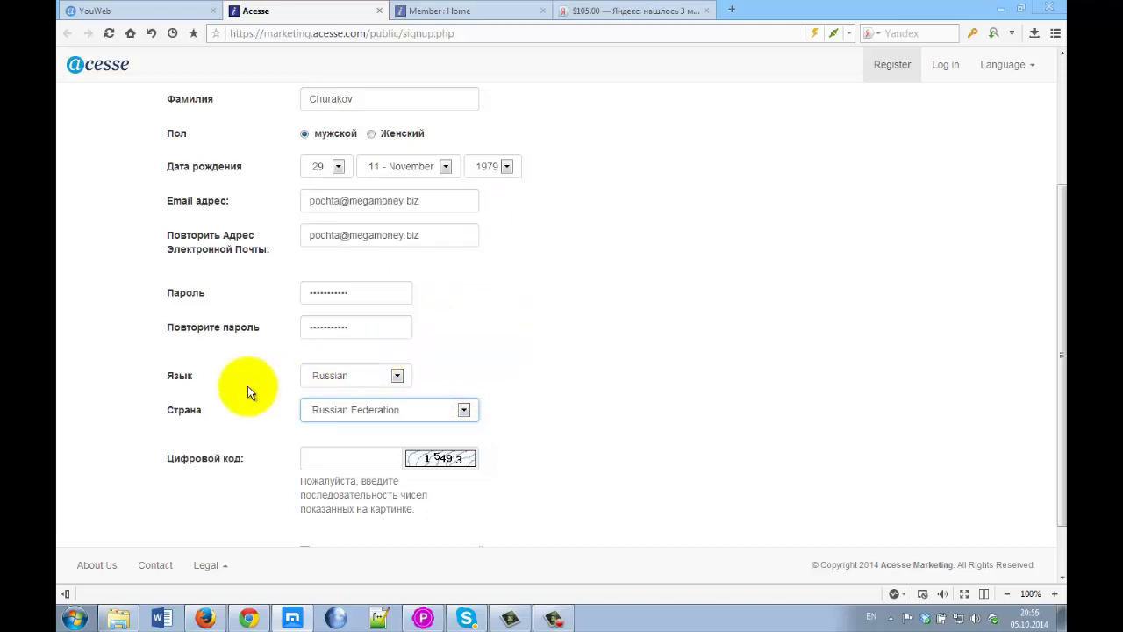
# Step: Enter the digital verification code and tick the agreement to the policies and procedures
pyautogui.scroll(-2, 246, 391)
pyautogui.click(364, 387)
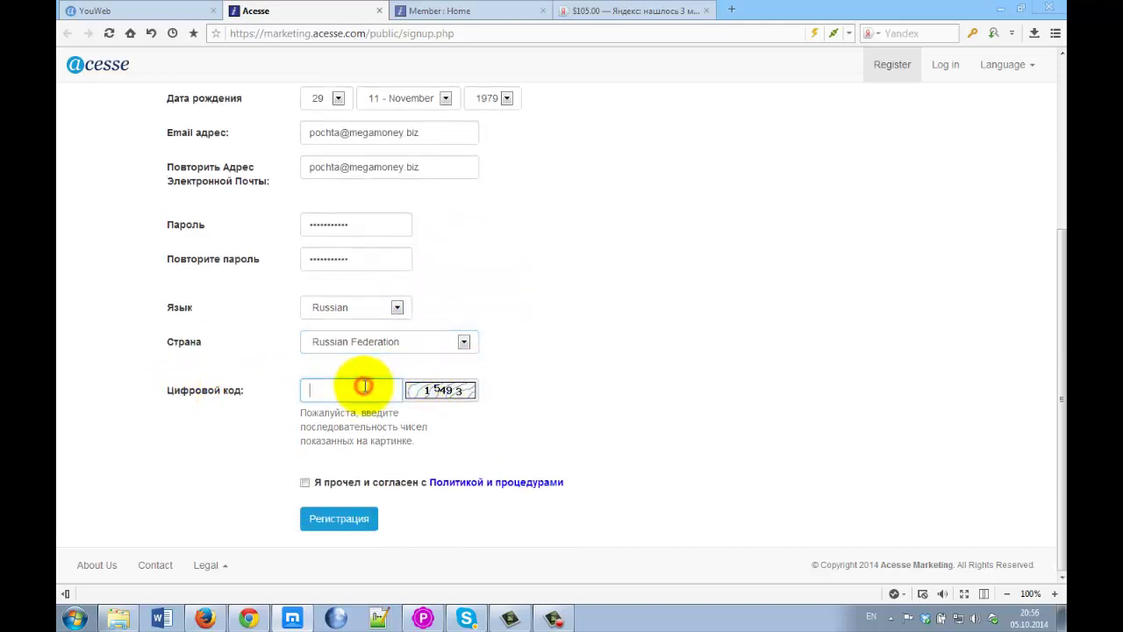
pyautogui.write('15493')
pyautogui.click(304, 482)
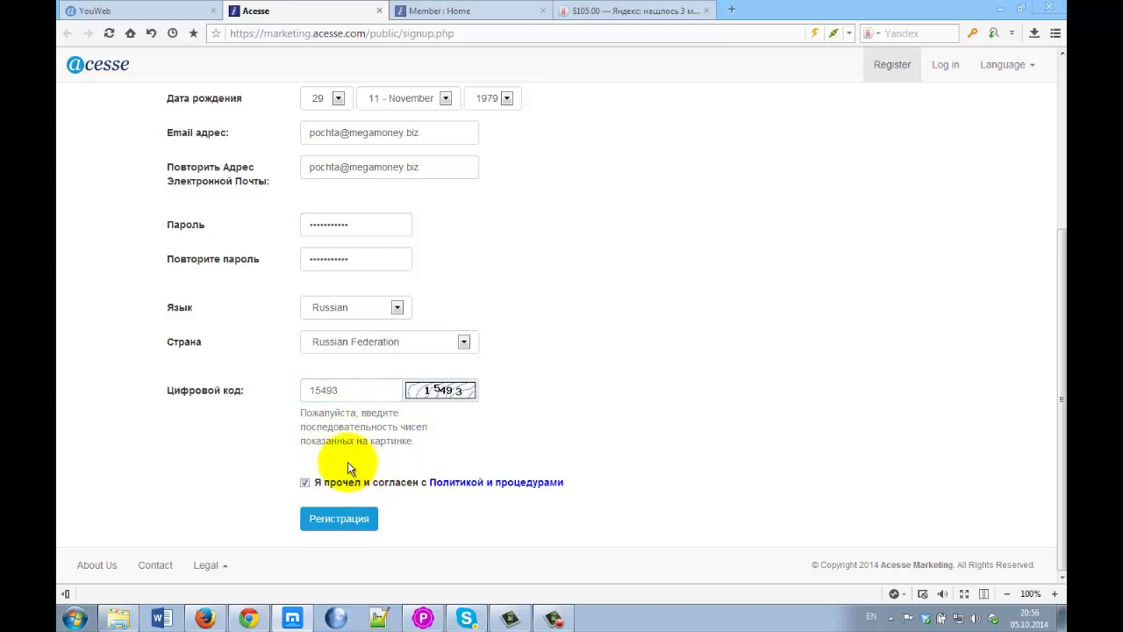
pyautogui.click(323, 517)
pyautogui.scroll(2, 267, 392)
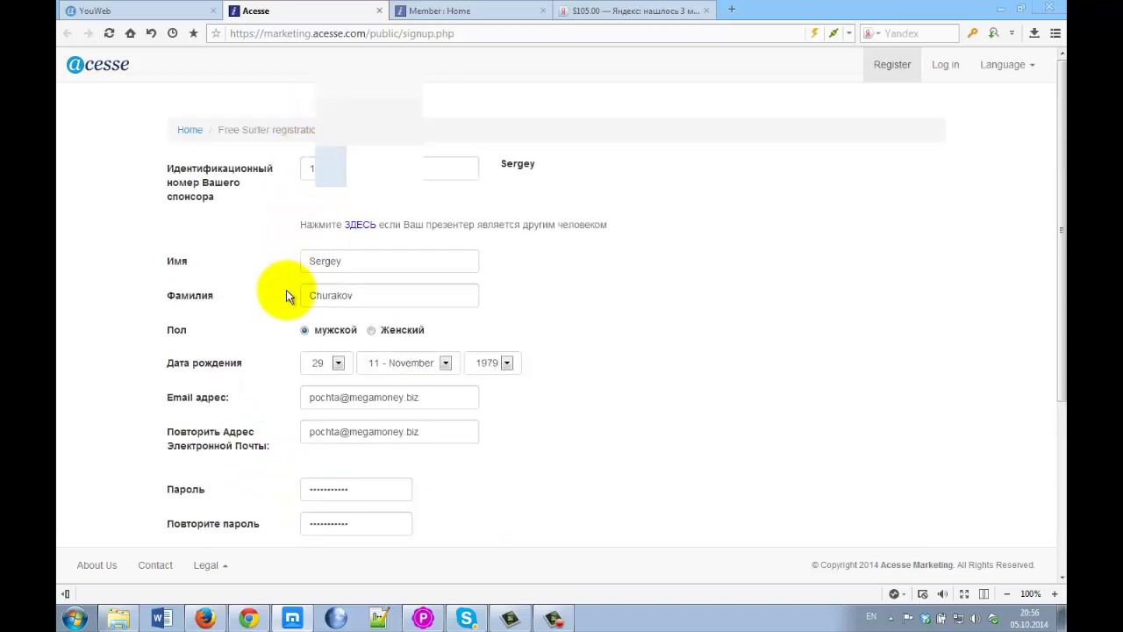
pyautogui.scroll(-4, 281, 404)
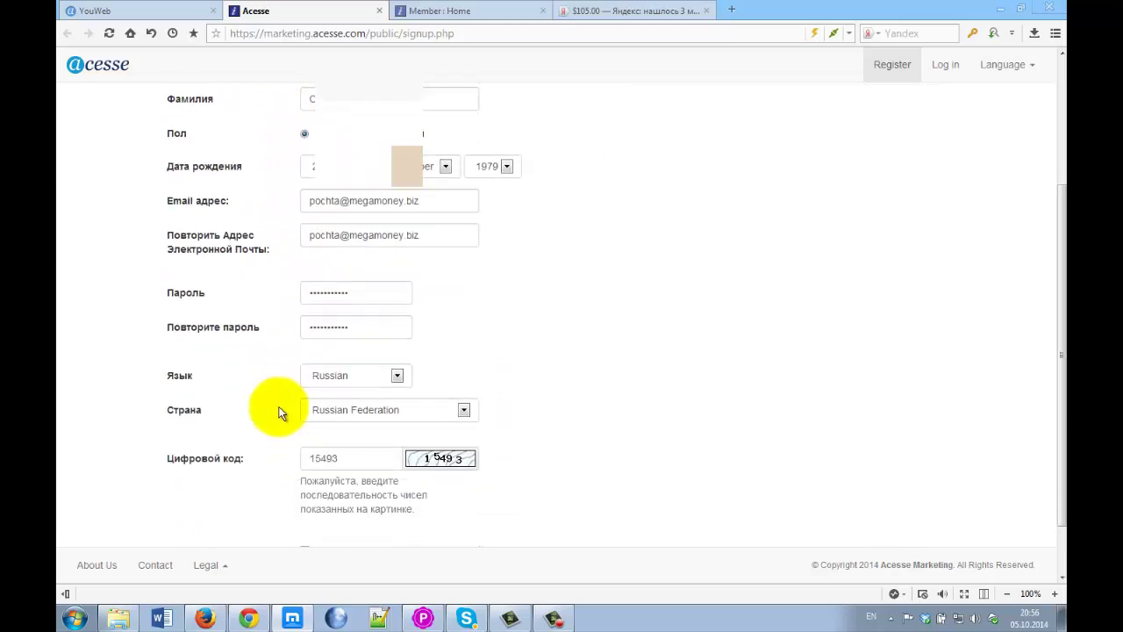
pyautogui.scroll(-2, 281, 413)
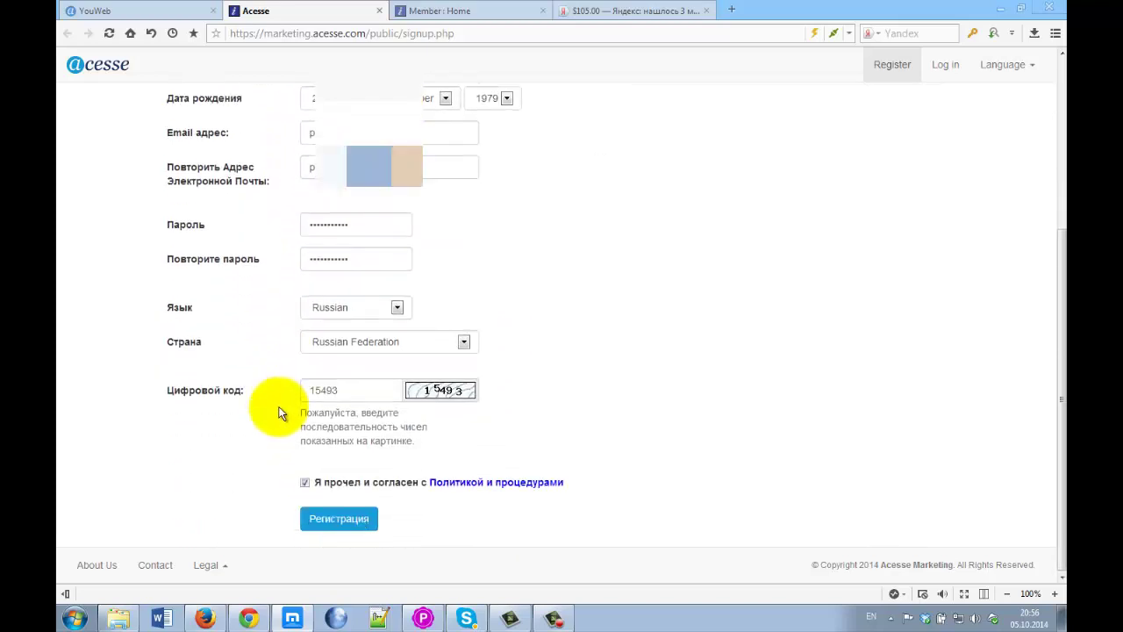
# Step: Submit the registration and open the Acesse welcome email from the Gmail notification
pyautogui.click(332, 520)
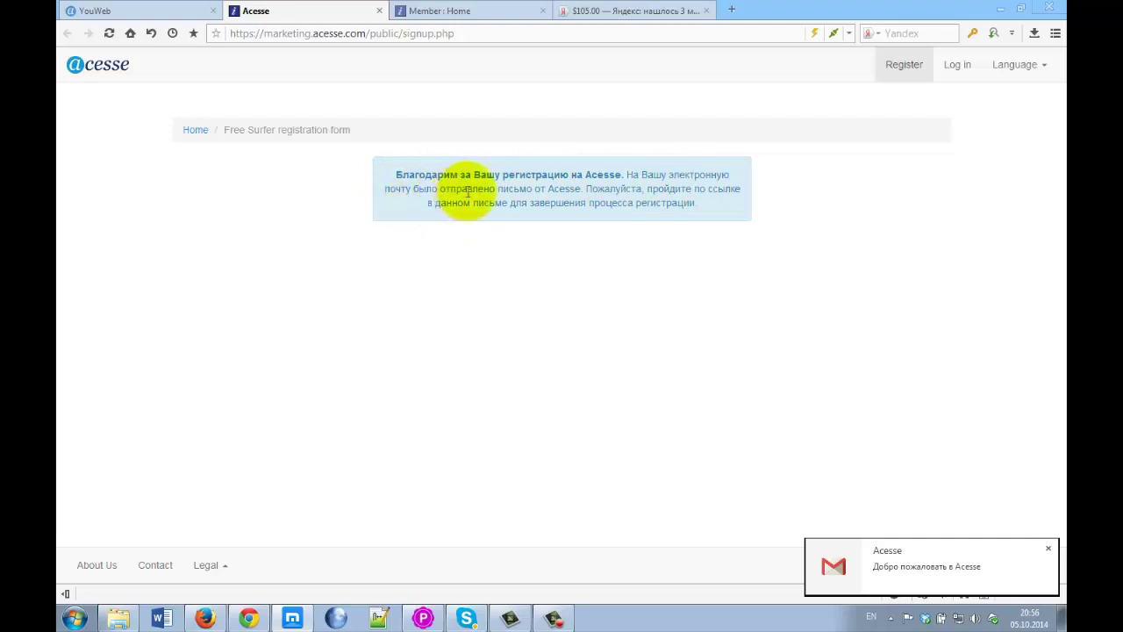
pyautogui.click(932, 569)
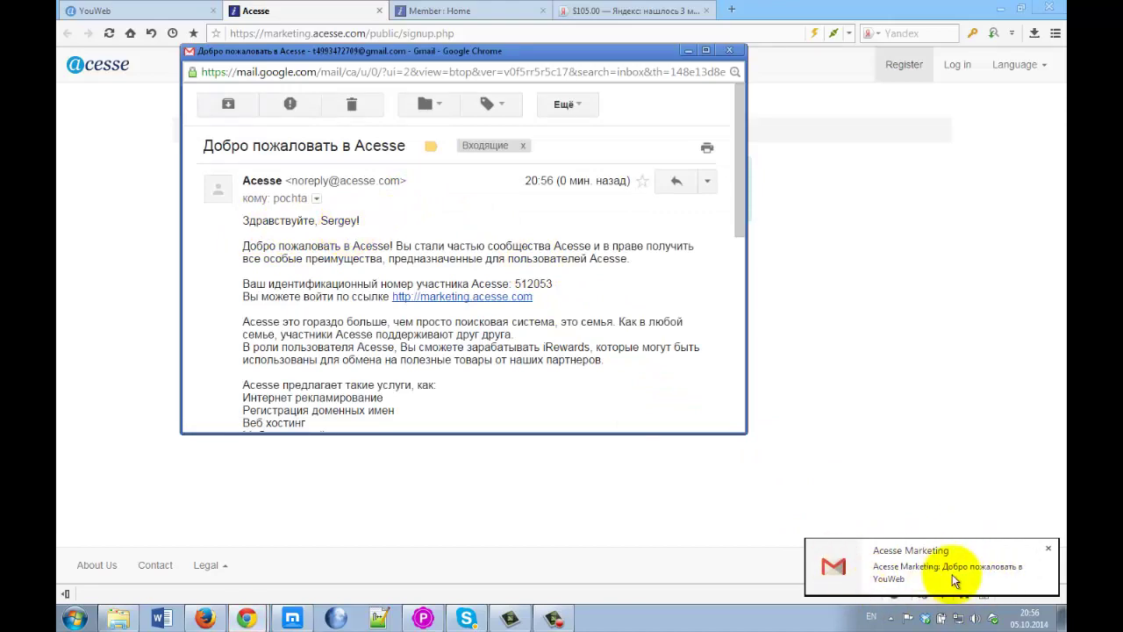
# Step: Open the YouWeb welcome and new-account emails and spread the three windows apart
pyautogui.click(952, 574)
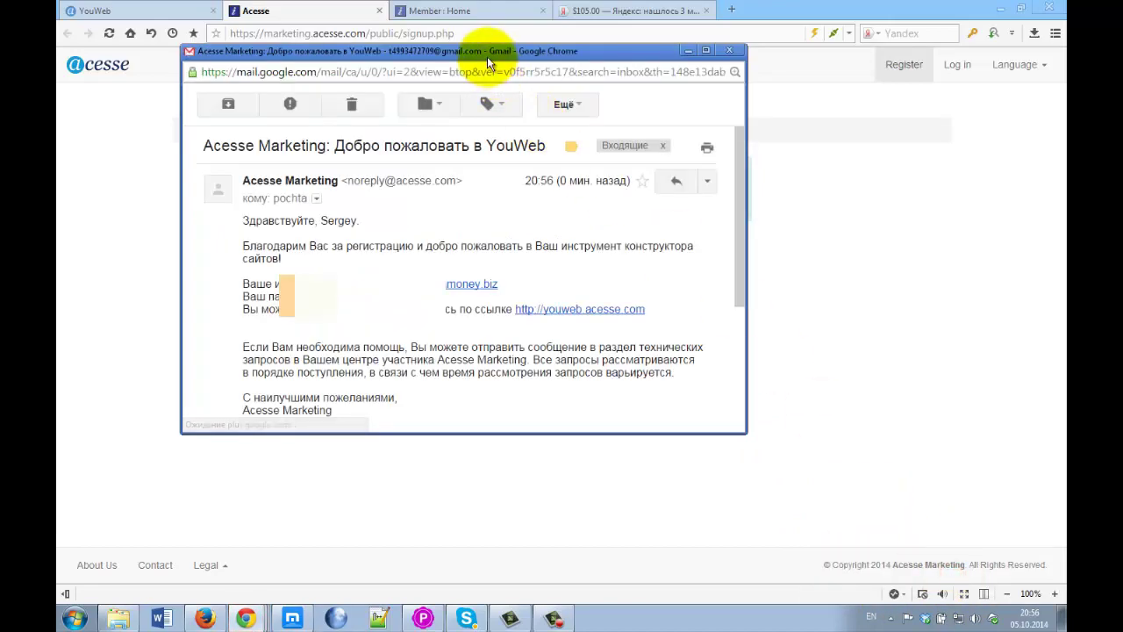
pyautogui.moveTo(487, 56); pyautogui.dragTo(764, 151)
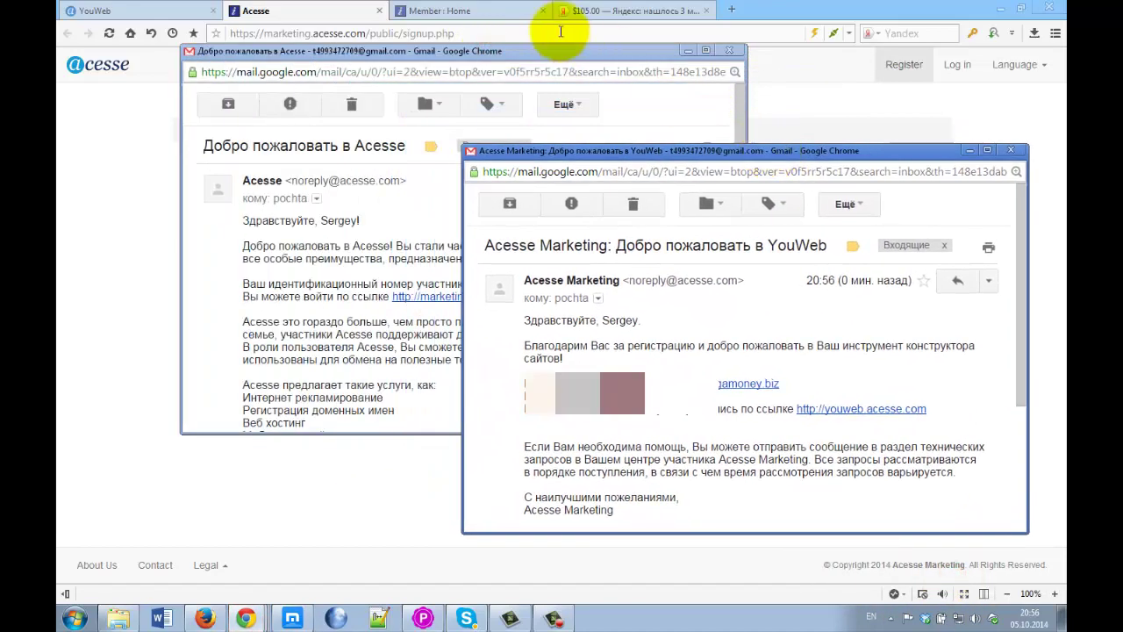
pyautogui.moveTo(565, 63); pyautogui.dragTo(489, 65)
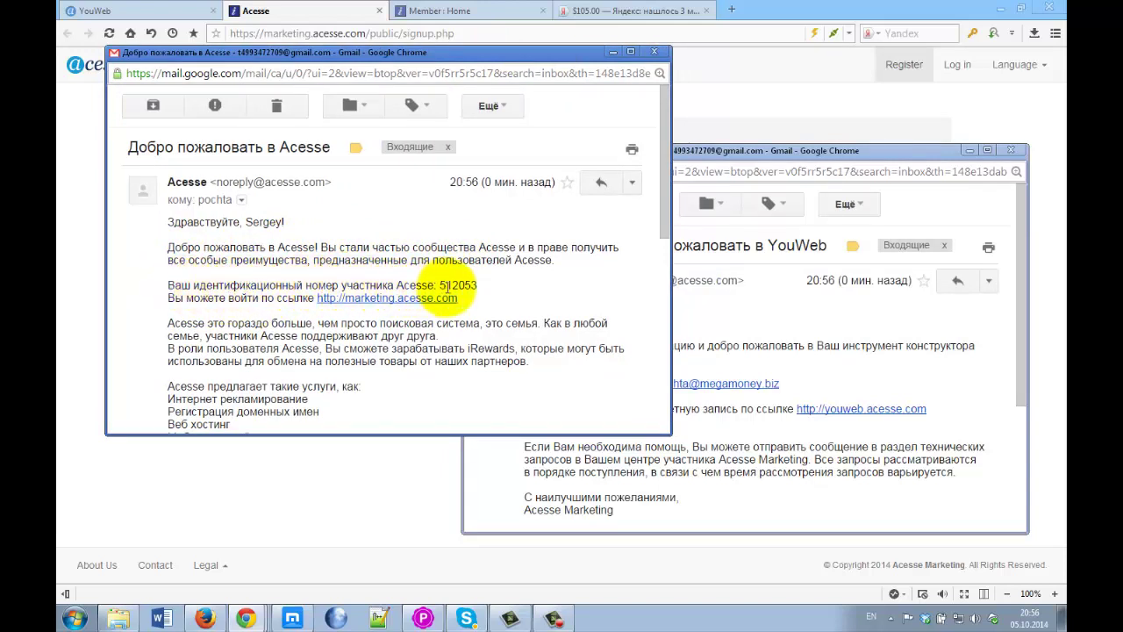
pyautogui.moveTo(437, 285); pyautogui.dragTo(476, 284)
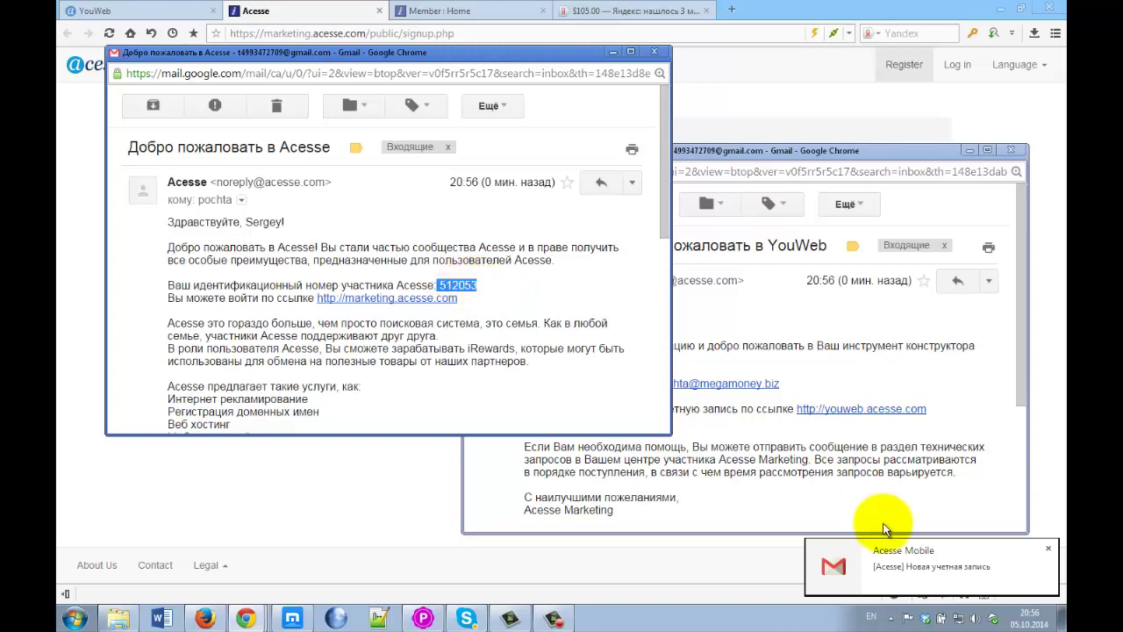
pyautogui.click(923, 558)
pyautogui.moveTo(540, 56); pyautogui.dragTo(639, 235)
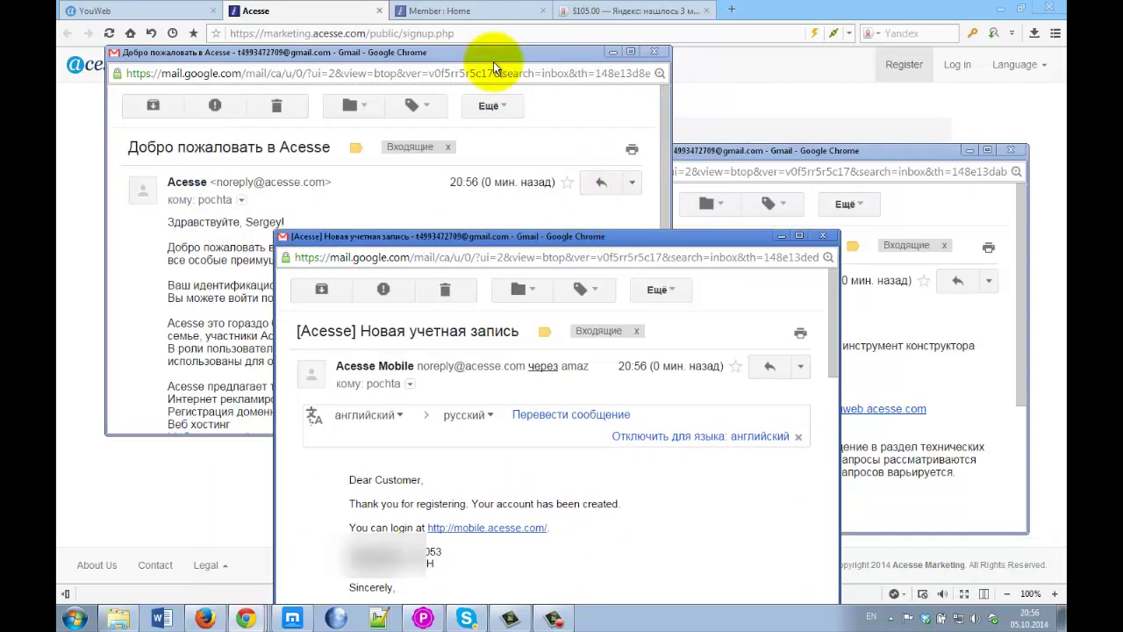
pyautogui.click(495, 51)
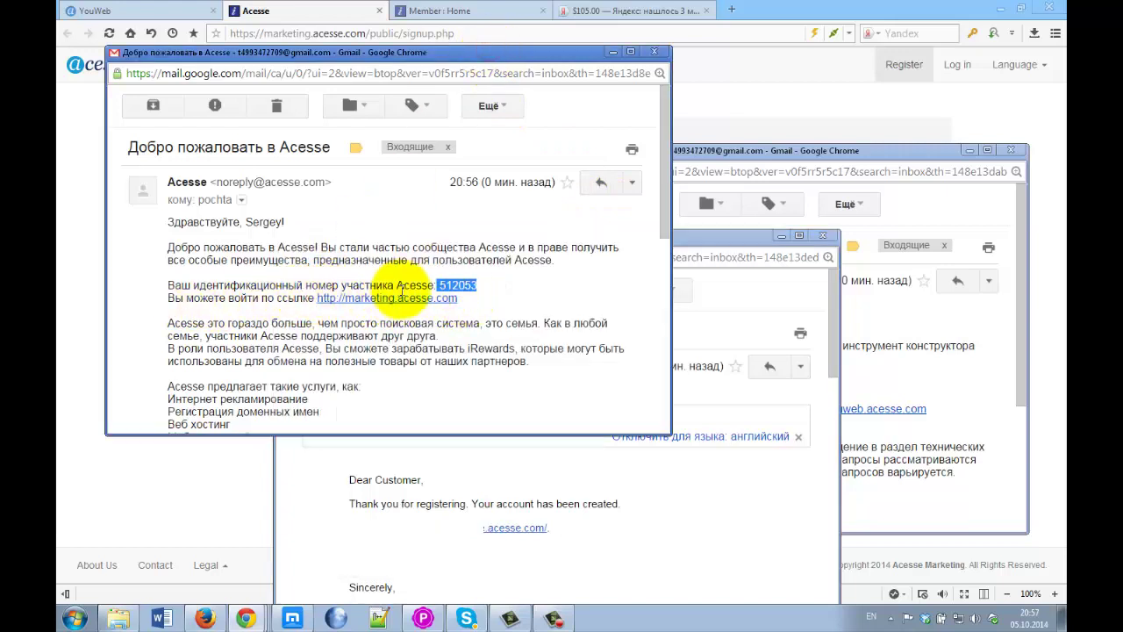
# Step: Highlight the member ID in the Acesse welcome email and move the new-account window up-left
pyautogui.click(457, 291)
pyautogui.scroll(-2, 263, 248)
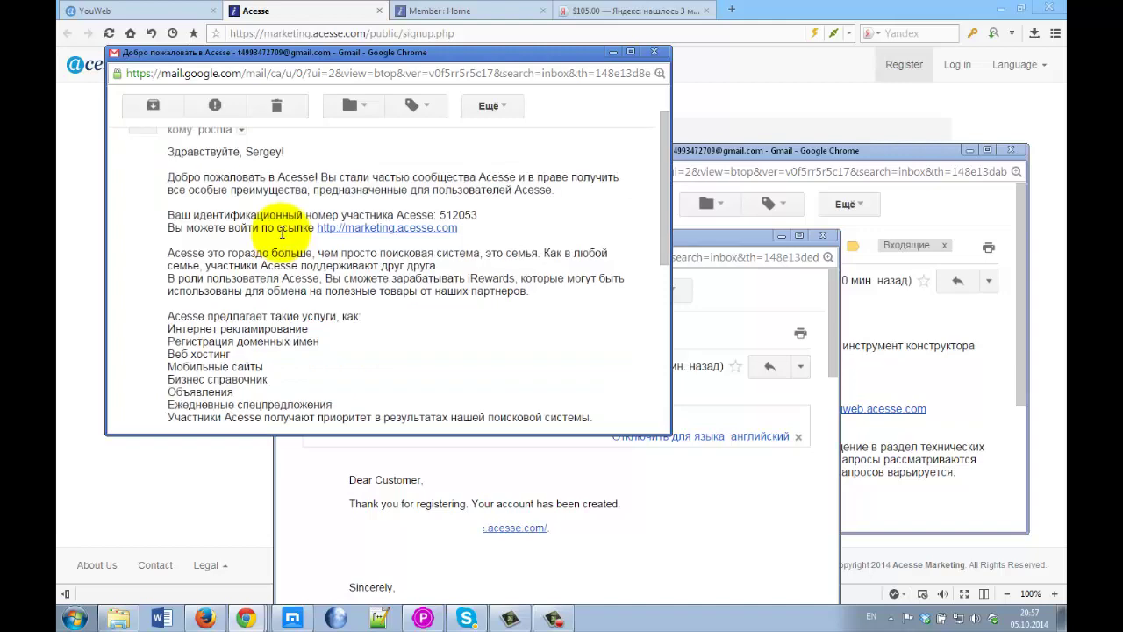
pyautogui.scroll(2, 263, 237)
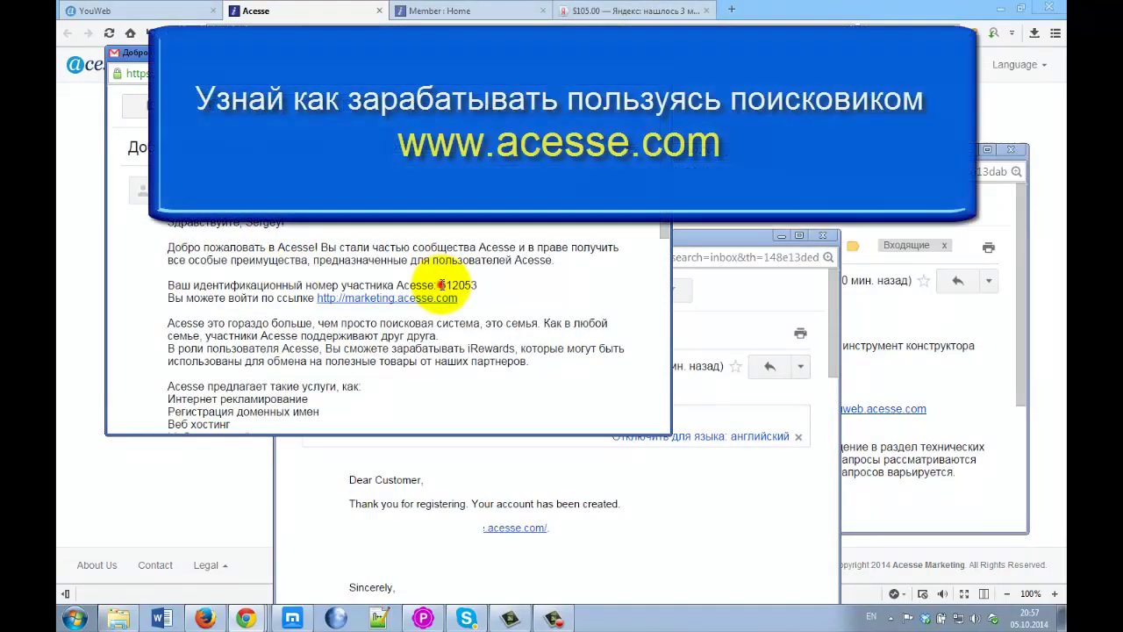
pyautogui.moveTo(442, 286); pyautogui.dragTo(480, 284)
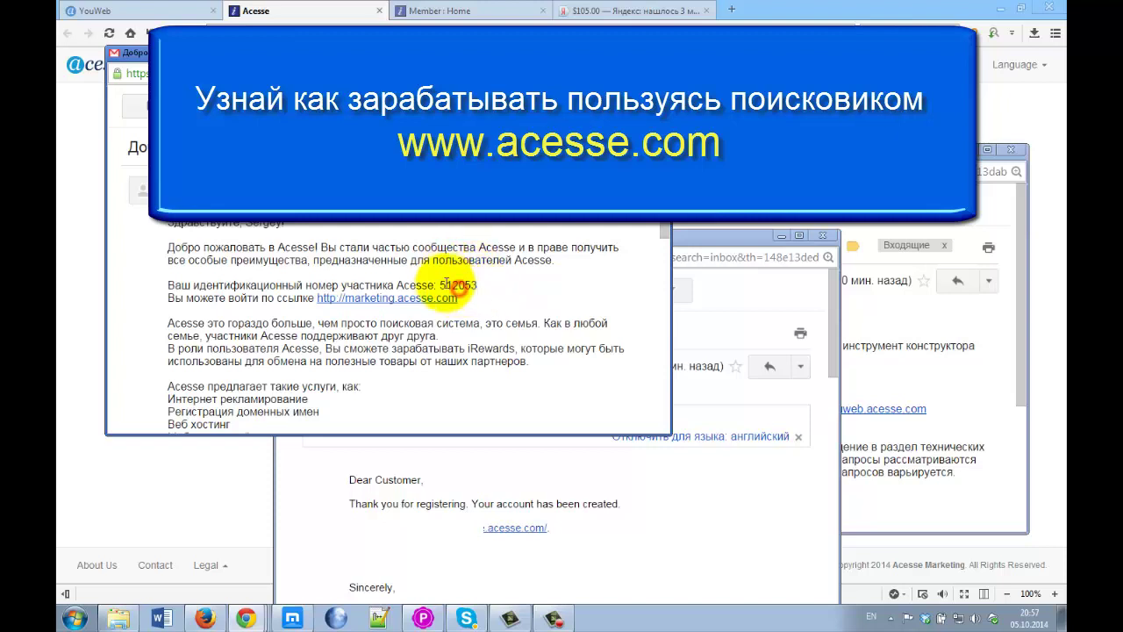
pyautogui.moveTo(441, 284); pyautogui.dragTo(474, 285)
pyautogui.click(475, 281)
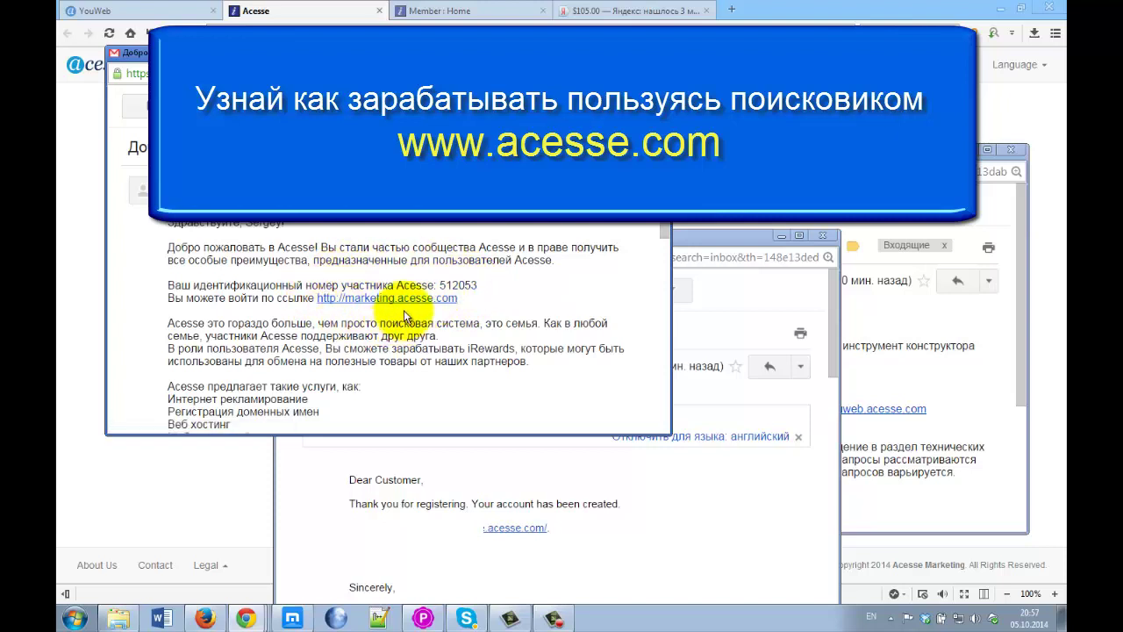
pyautogui.scroll(-2, 403, 305)
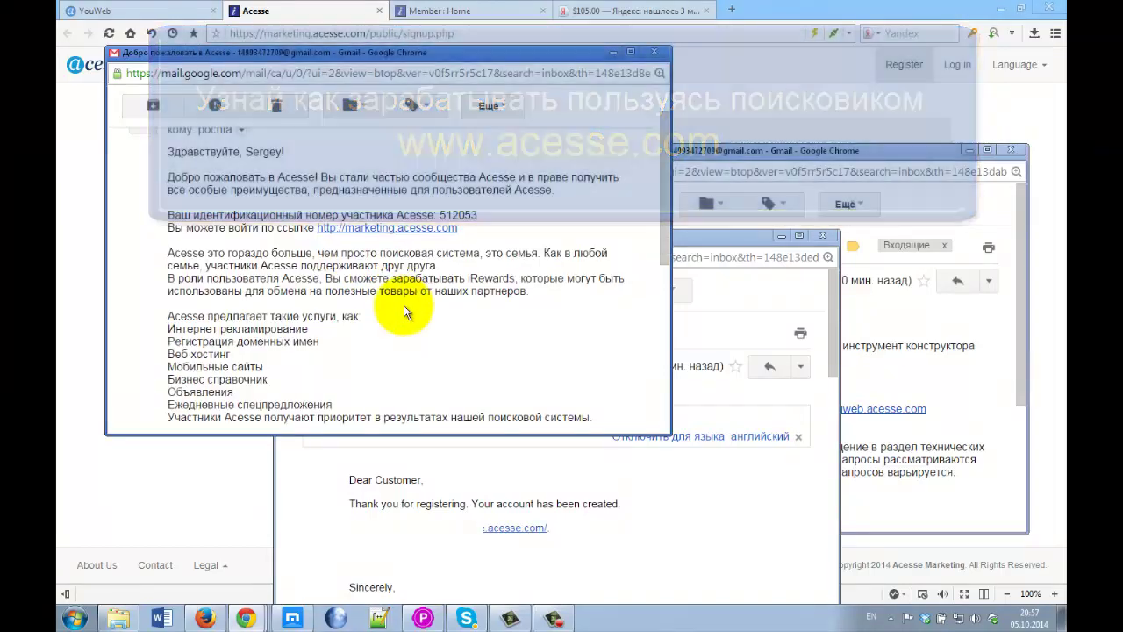
pyautogui.moveTo(438, 215); pyautogui.dragTo(485, 214)
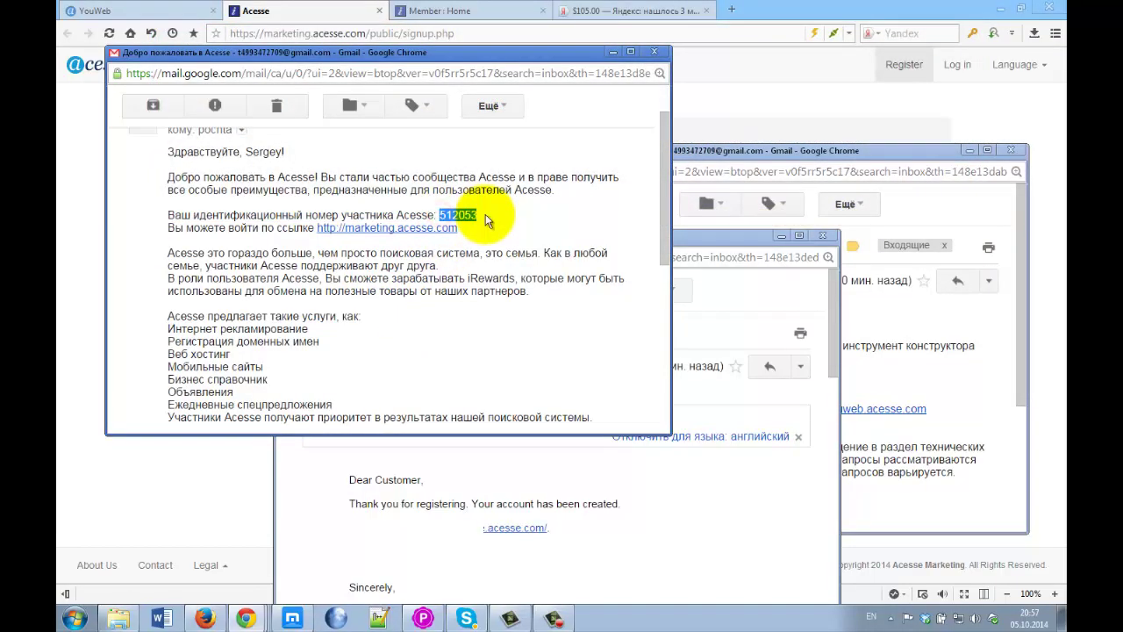
pyautogui.click(701, 239)
pyautogui.moveTo(701, 239); pyautogui.dragTo(623, 138)
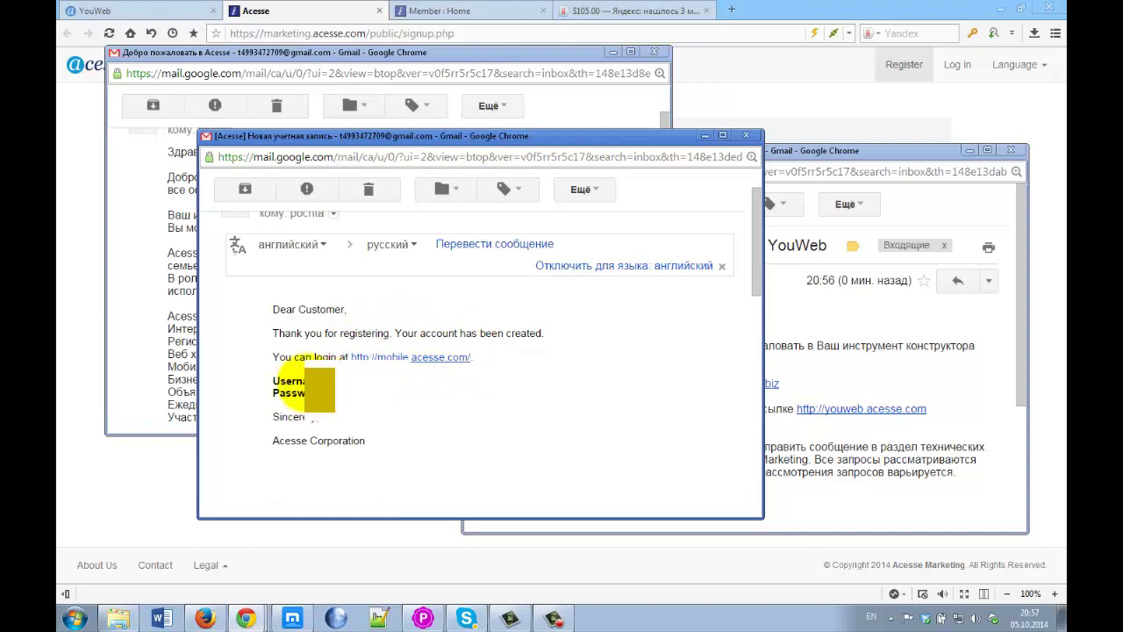
# Step: Highlight the Username and Password lines, then bring the YouWeb welcome email forward and review it
pyautogui.moveTo(269, 382); pyautogui.dragTo(304, 382)
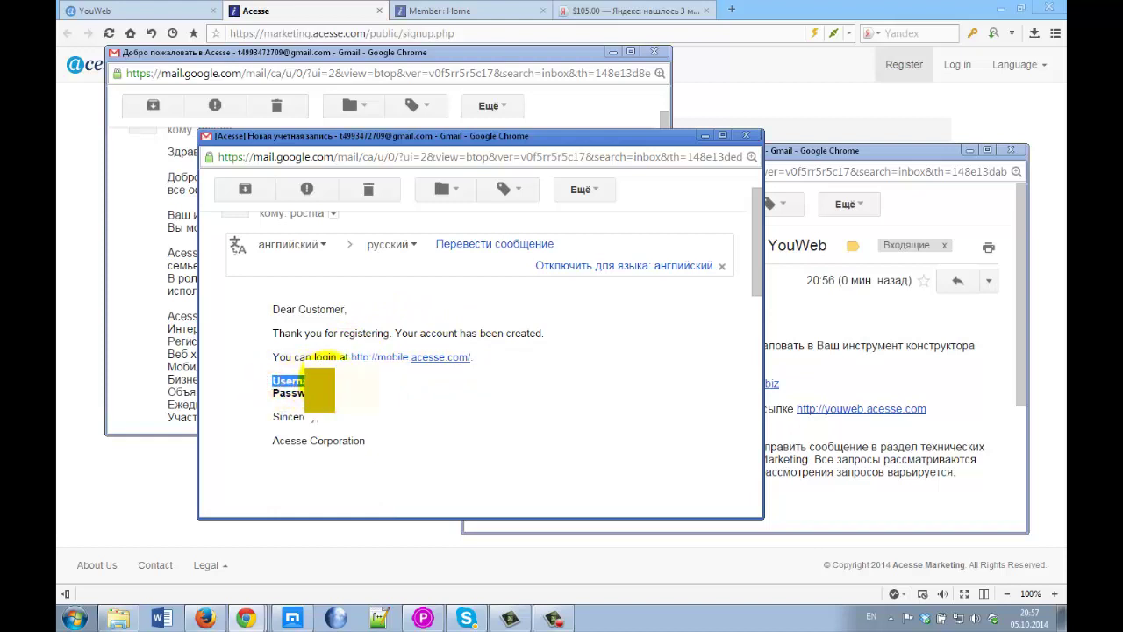
pyautogui.moveTo(265, 394); pyautogui.dragTo(308, 395)
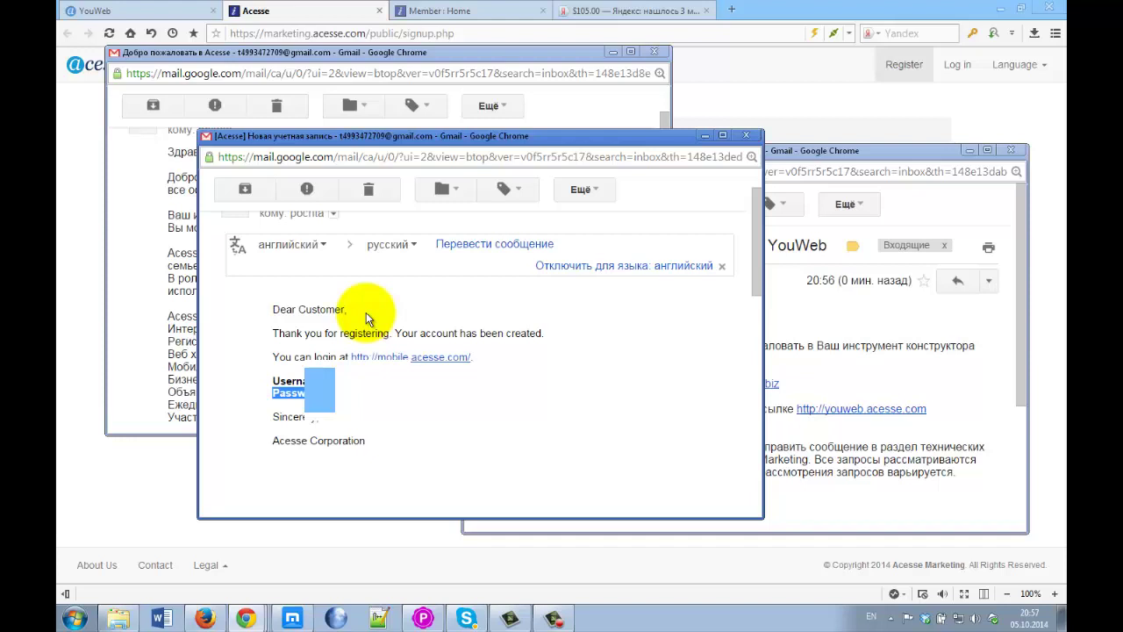
pyautogui.click(794, 345)
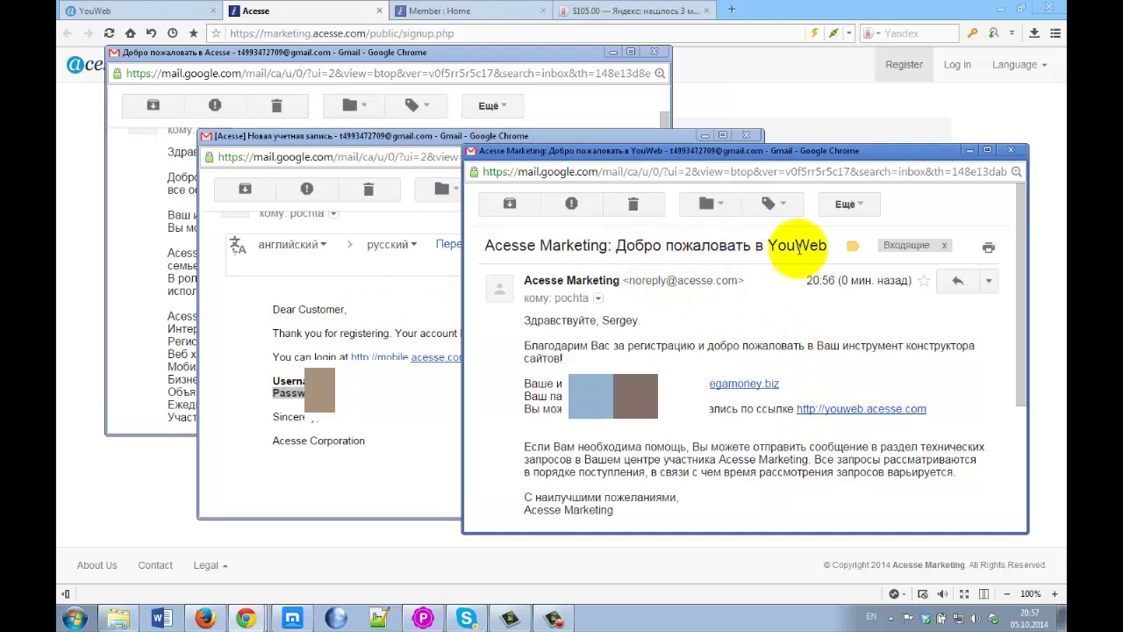
pyautogui.scroll(-2, 733, 349)
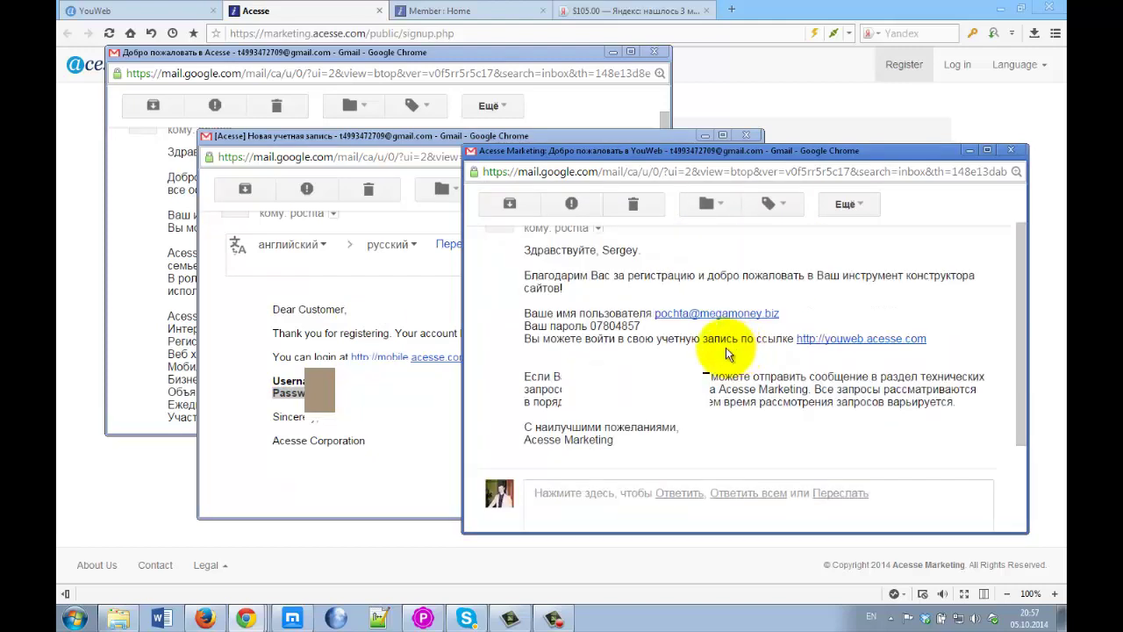
pyautogui.scroll(2, 620, 346)
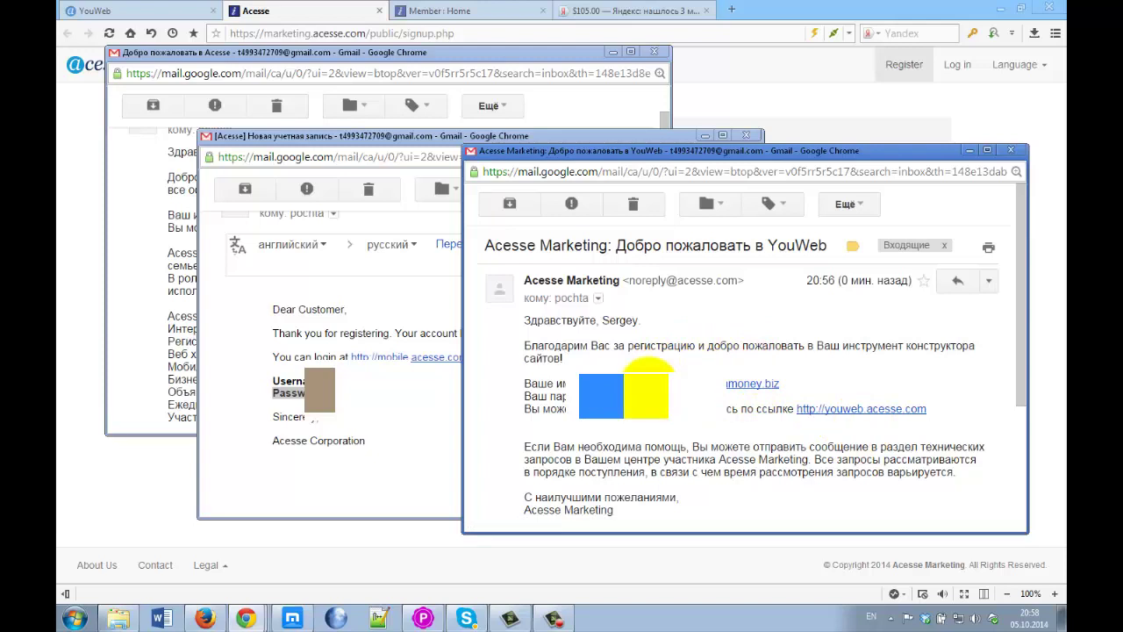
# Step: Open the youweb.acesse.com link from the email in a new tab and reach the login page
pyautogui.rightClick(848, 414)
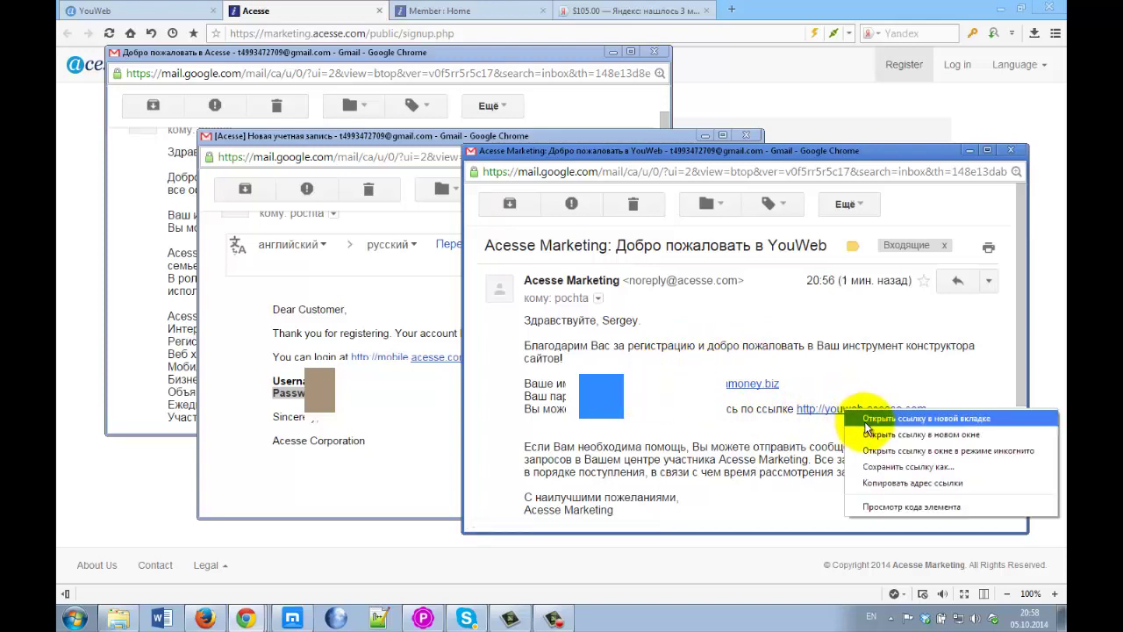
pyautogui.click(895, 485)
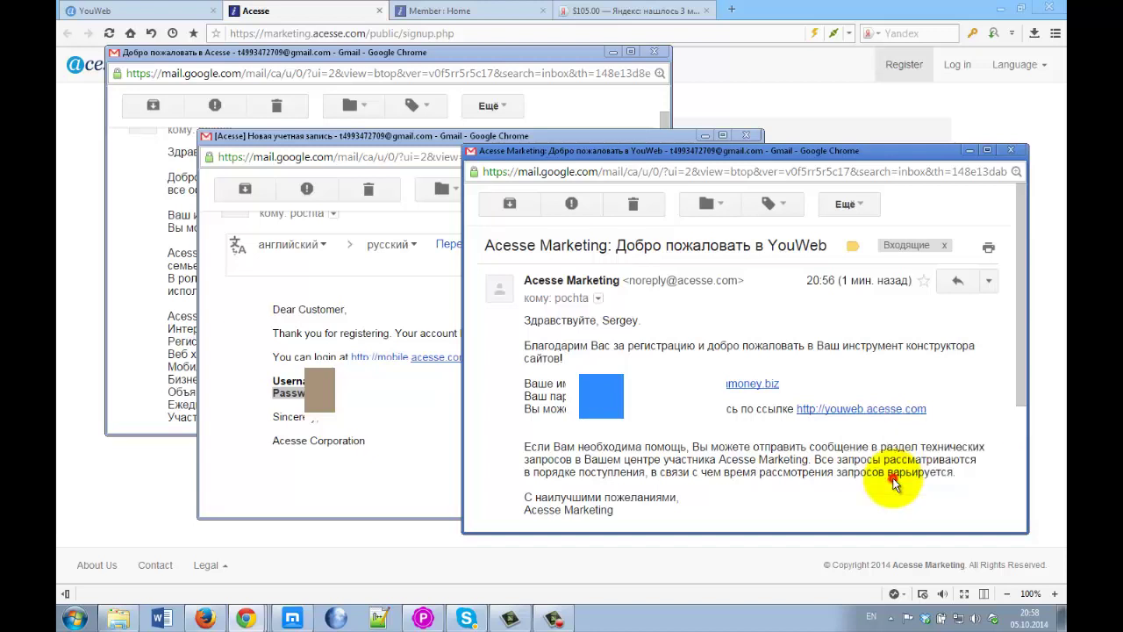
pyautogui.click(732, 9)
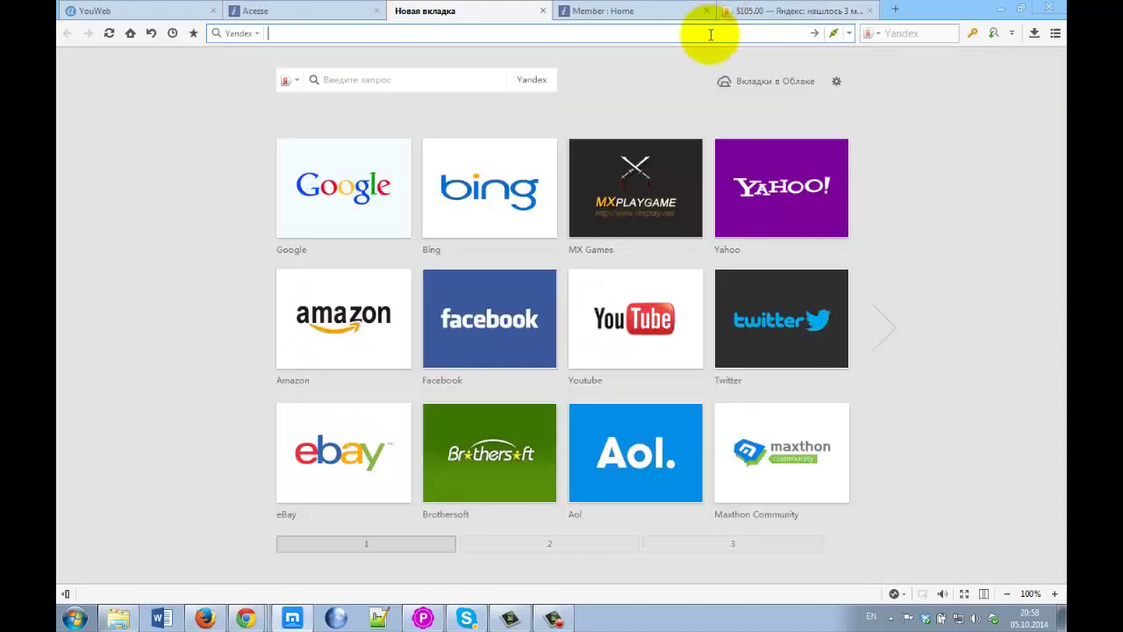
pyautogui.rightClick(713, 34)
pyautogui.click(740, 49)
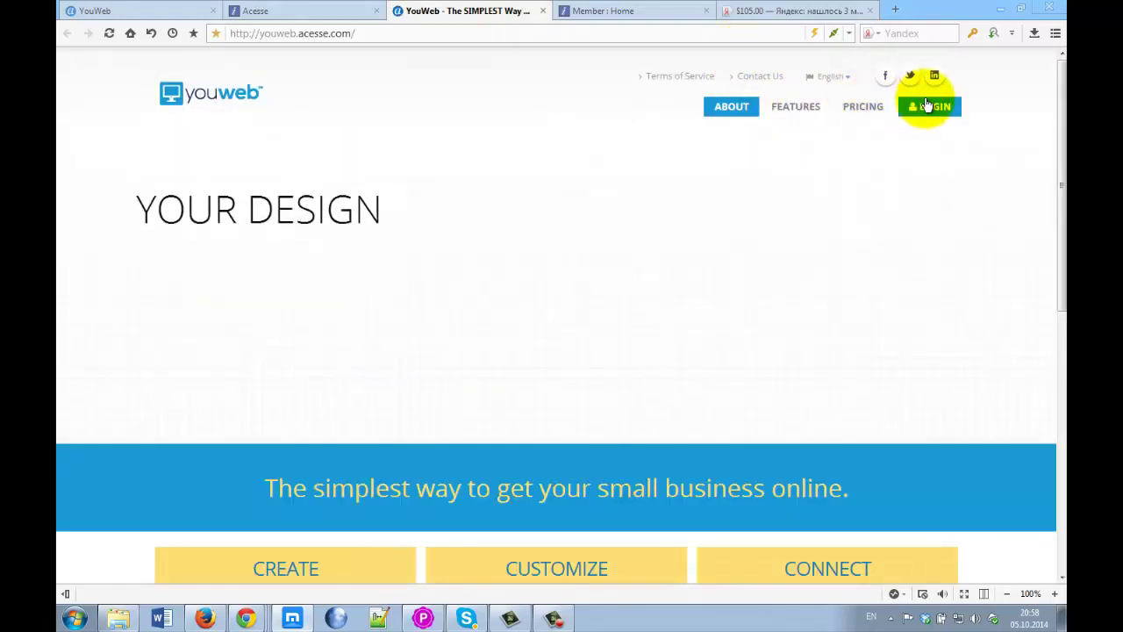
pyautogui.click(930, 106)
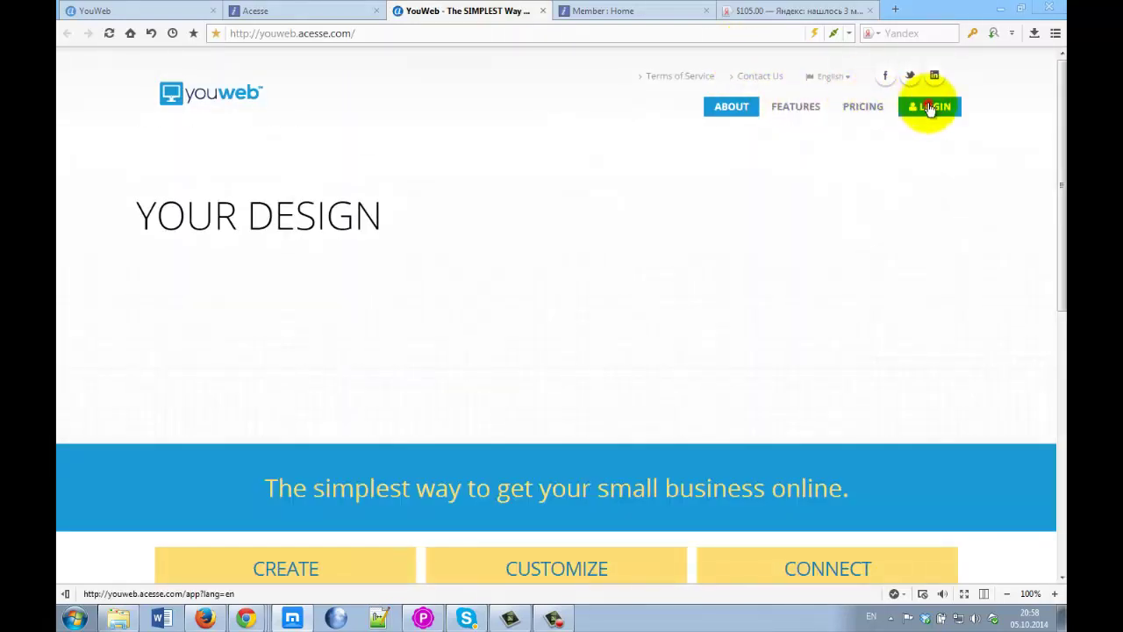
# Step: Paste the password from the welcome email into the YouWeb login form
pyautogui.click(247, 618)
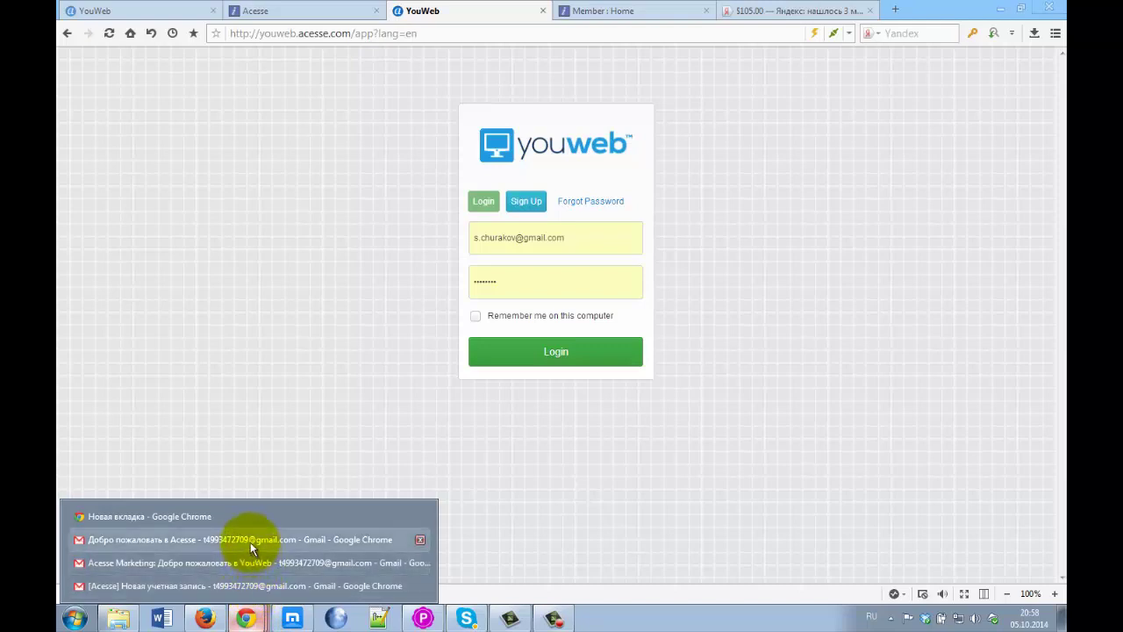
pyautogui.click(239, 563)
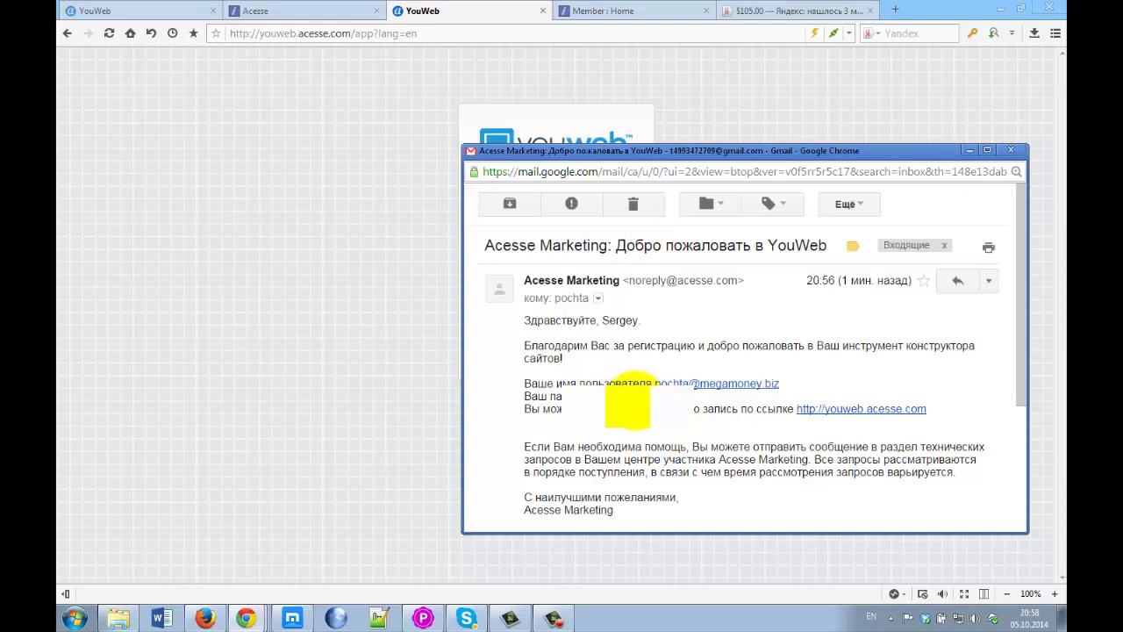
pyautogui.click(392, 190)
pyautogui.moveTo(537, 293); pyautogui.dragTo(401, 293)
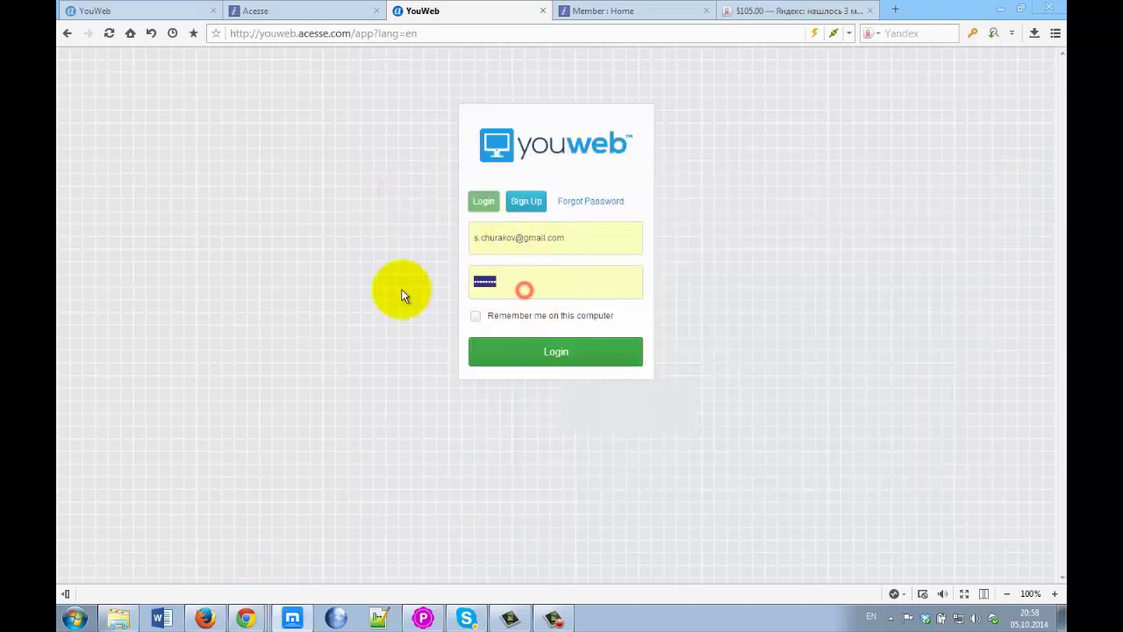
pyautogui.hotkey('ctrl', 'v')
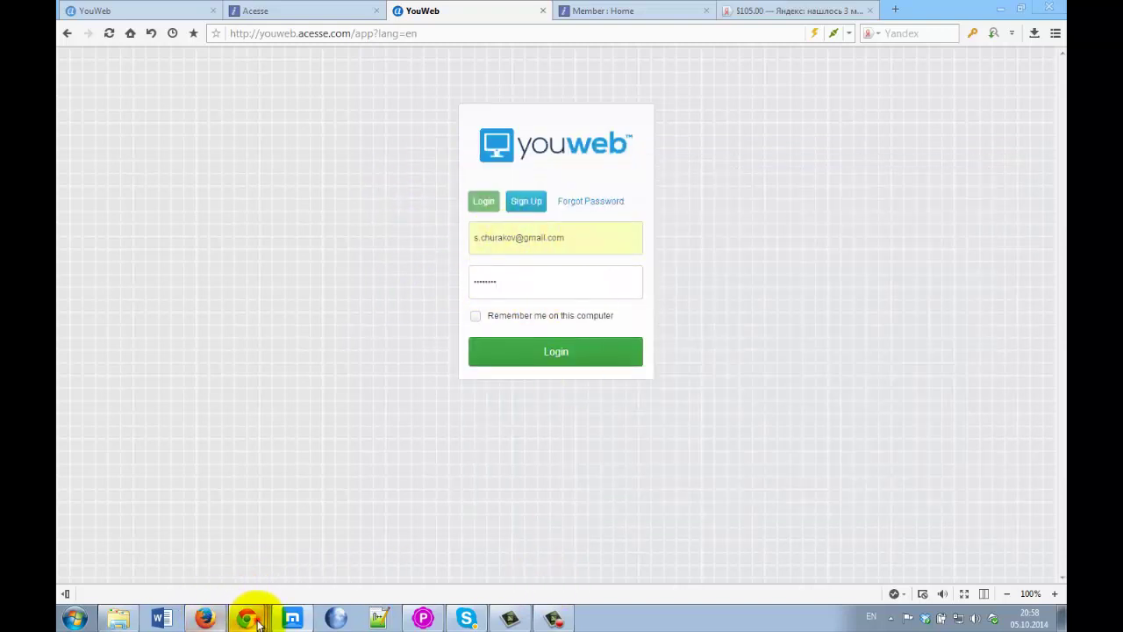
# Step: Copy the username from the welcome email into the login field and log in to YouWeb
pyautogui.click(247, 616)
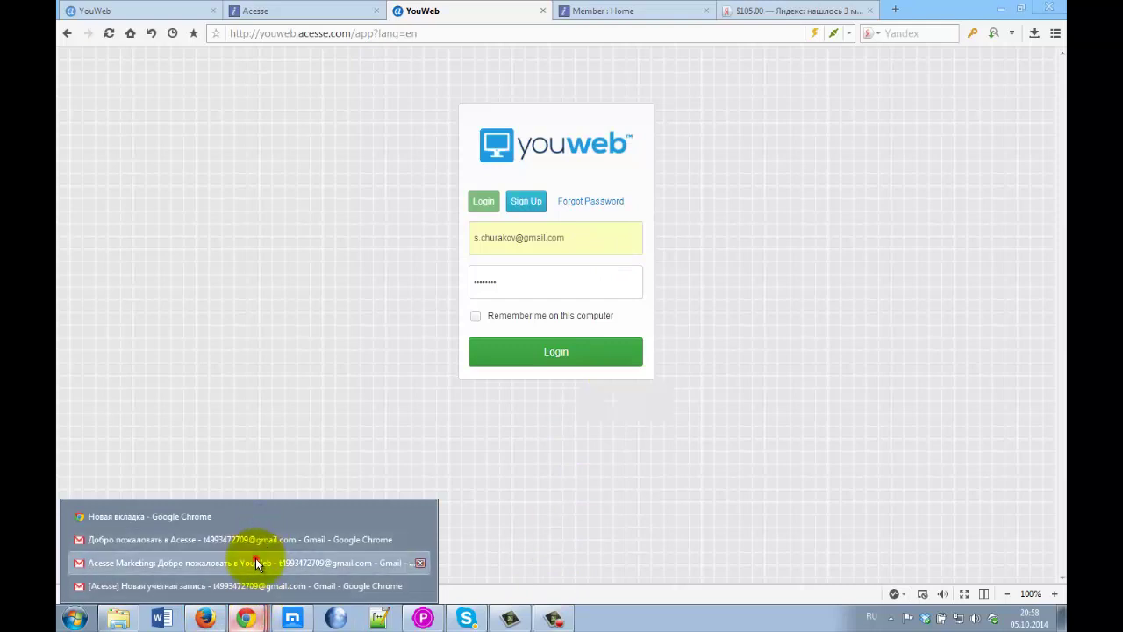
pyautogui.click(256, 562)
pyautogui.rightClick(767, 388)
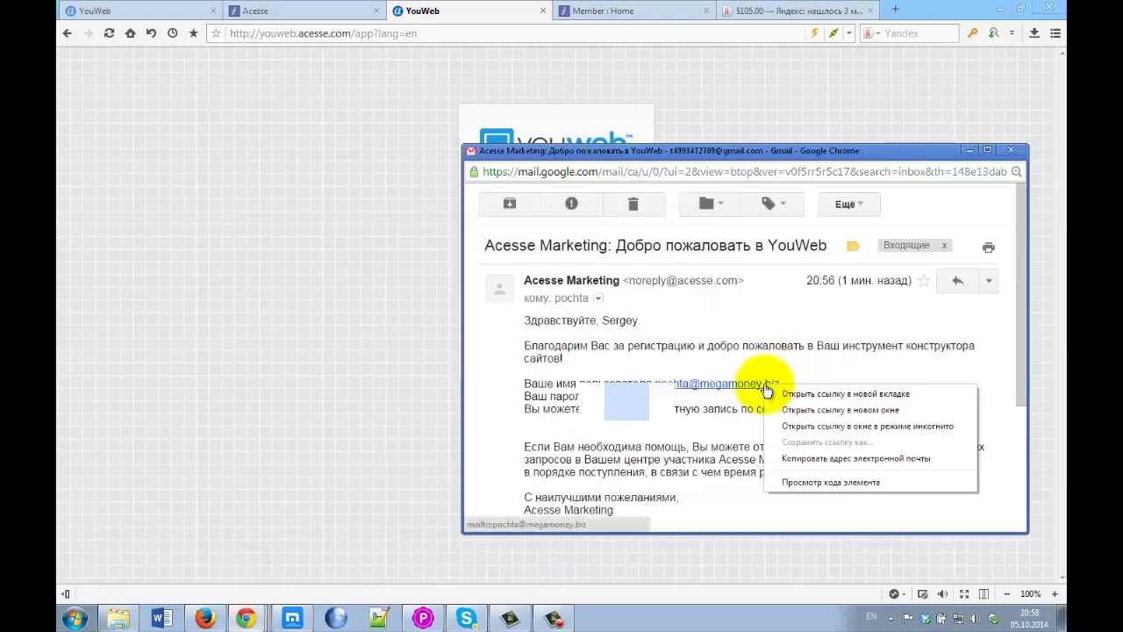
pyautogui.click(818, 458)
pyautogui.click(396, 314)
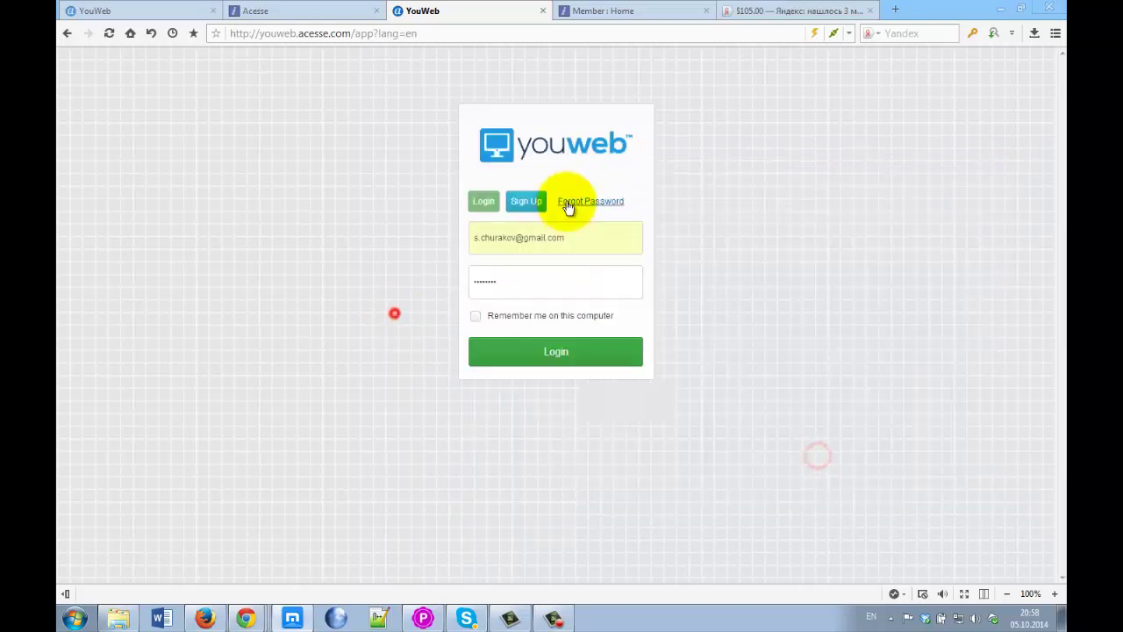
pyautogui.moveTo(570, 238); pyautogui.dragTo(397, 240)
pyautogui.hotkey('ctrl', 'v')
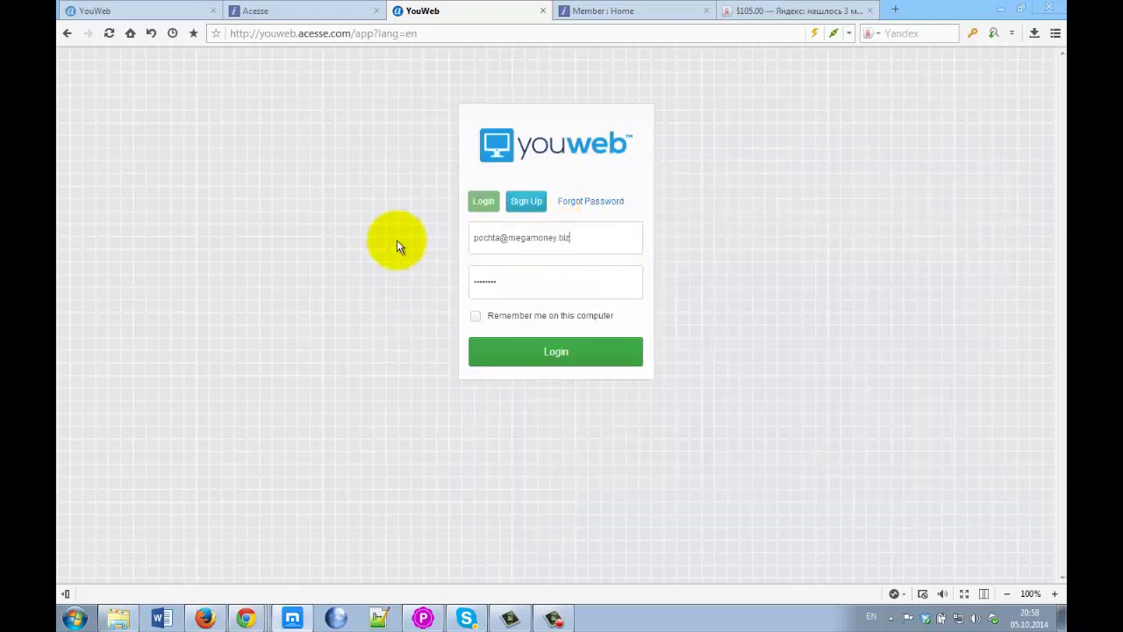
pyautogui.click(556, 356)
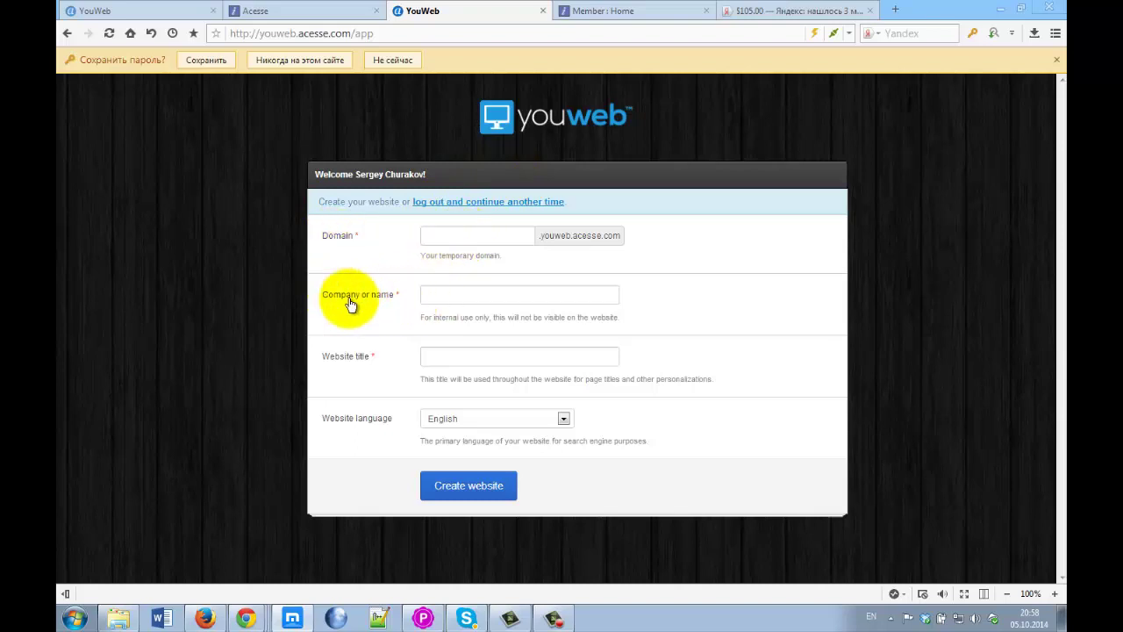
# Step: Pick русский язык from the Website language list instead of English
pyautogui.click(454, 296)
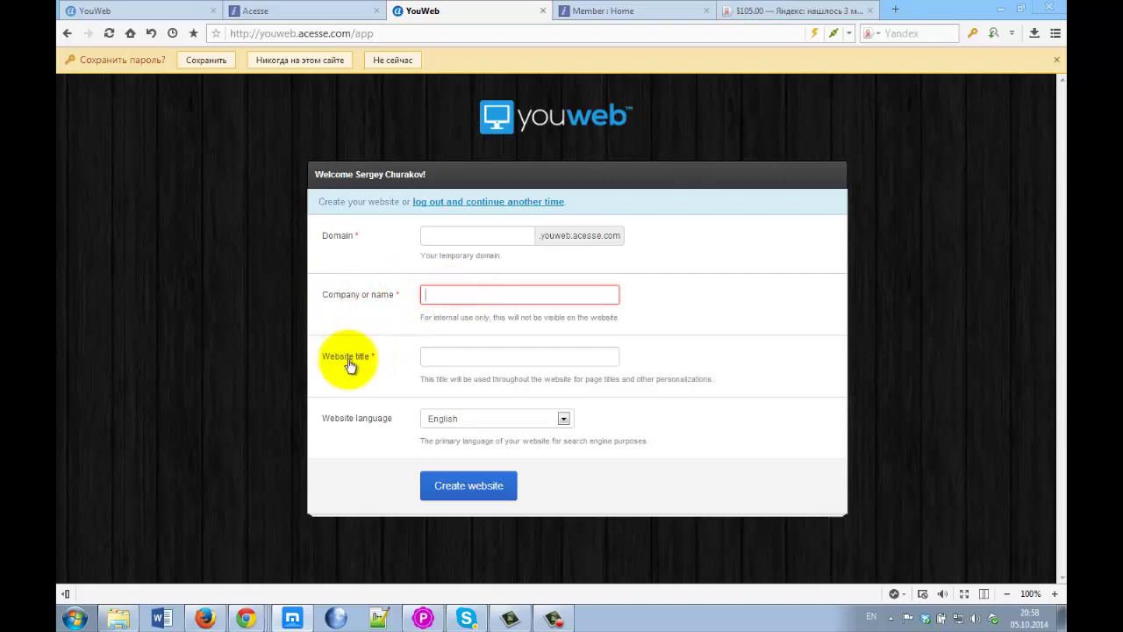
pyautogui.click(442, 360)
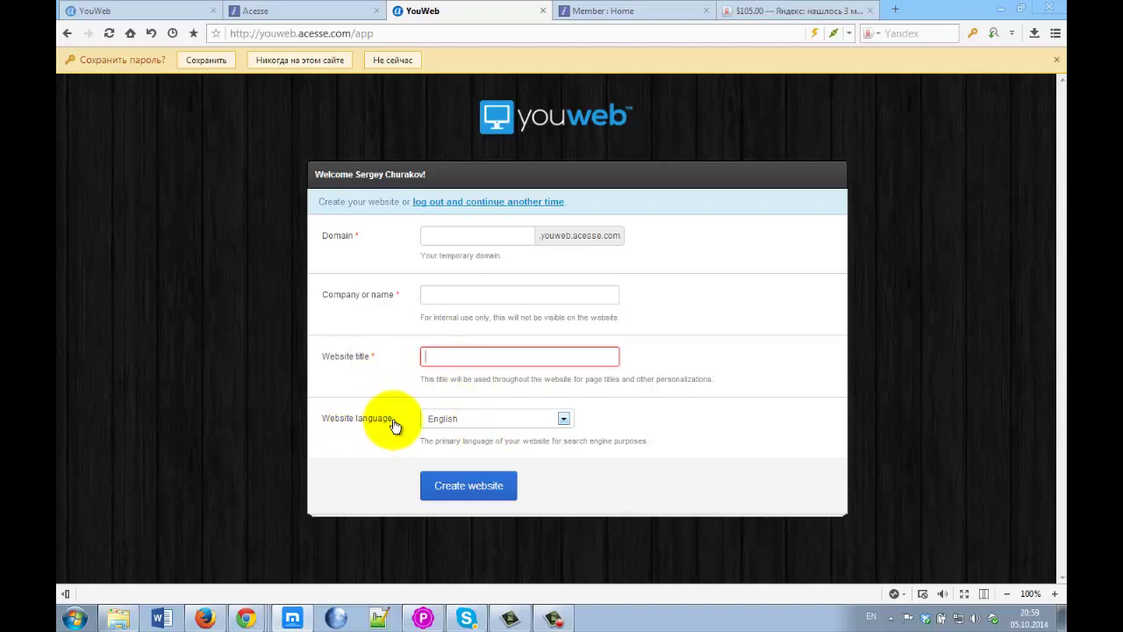
pyautogui.click(565, 419)
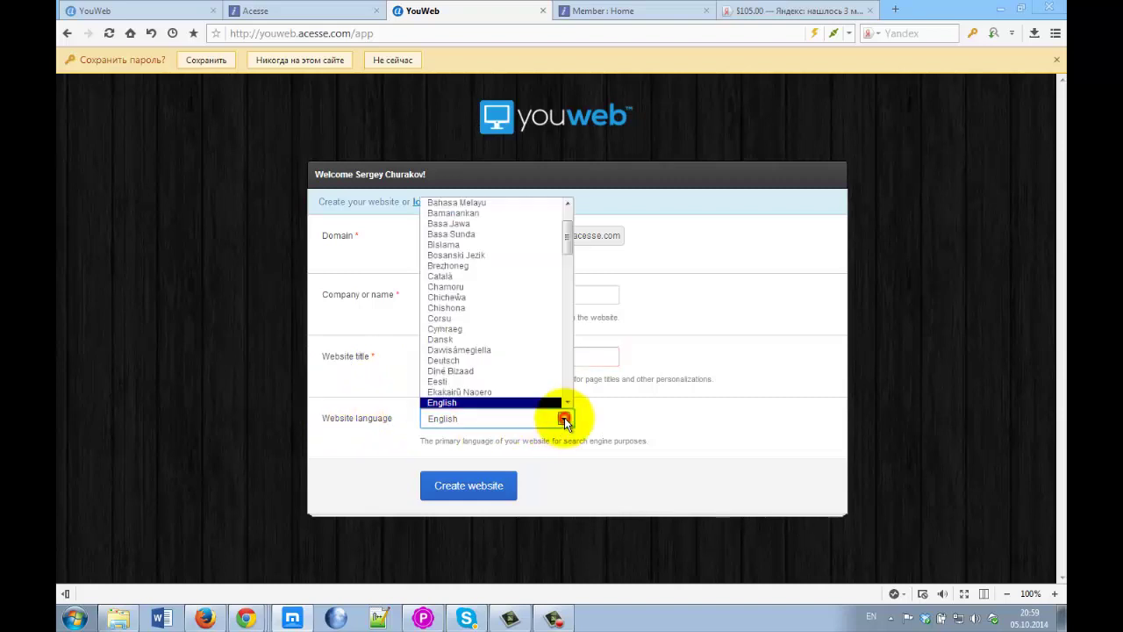
pyautogui.scroll(-10, 535, 308)
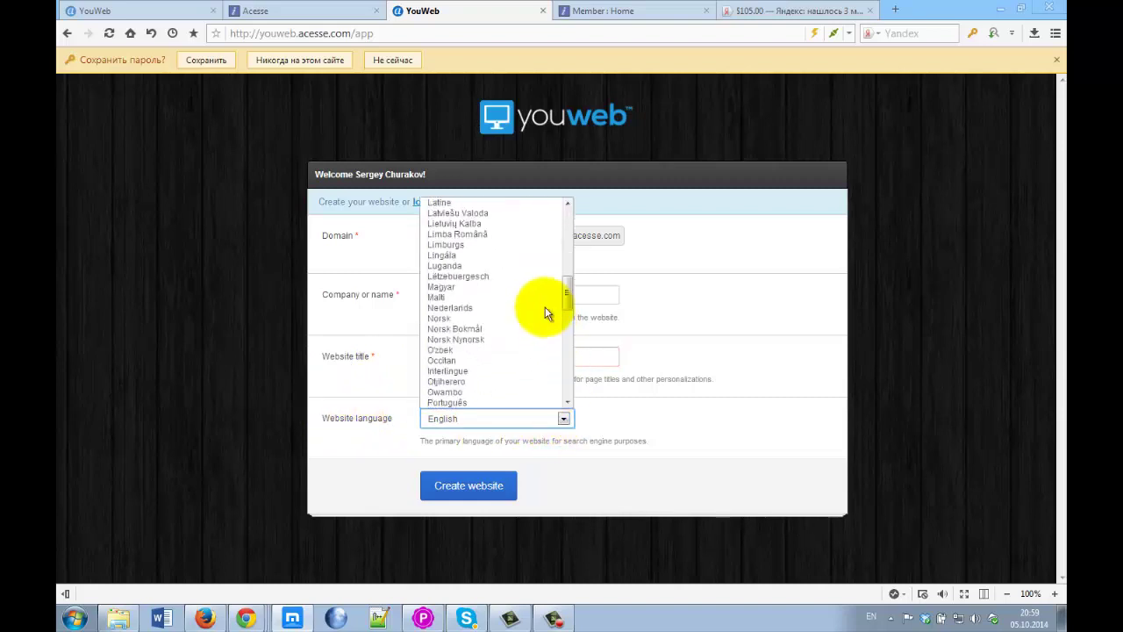
pyautogui.scroll(-5, 539, 307)
pyautogui.scroll(-5, 539, 306)
pyautogui.click(473, 319)
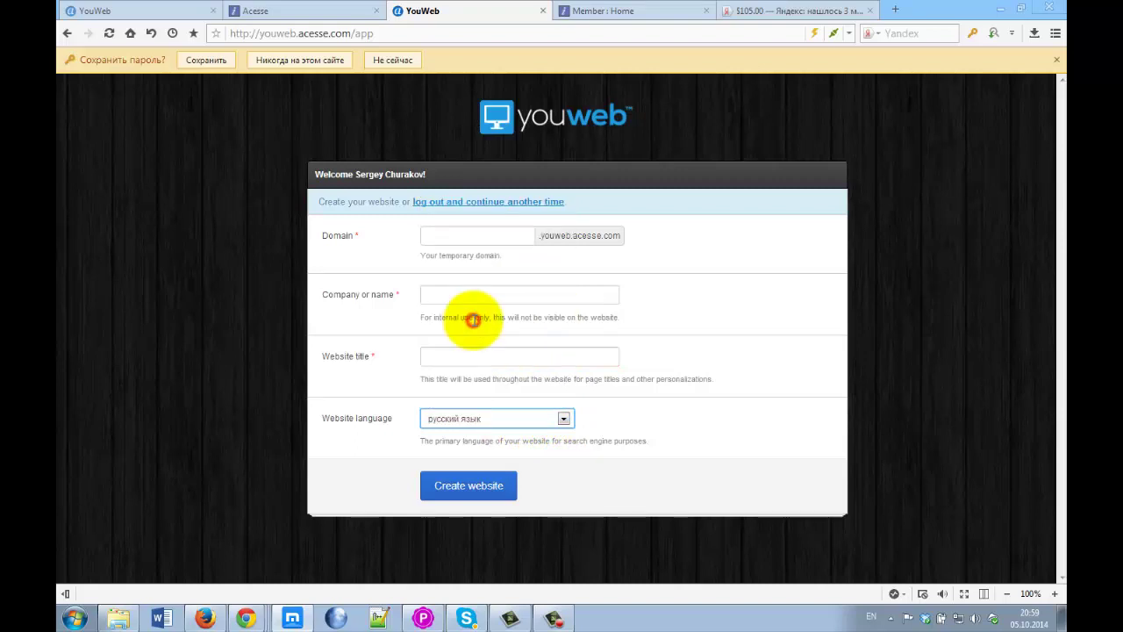
pyautogui.click(425, 233)
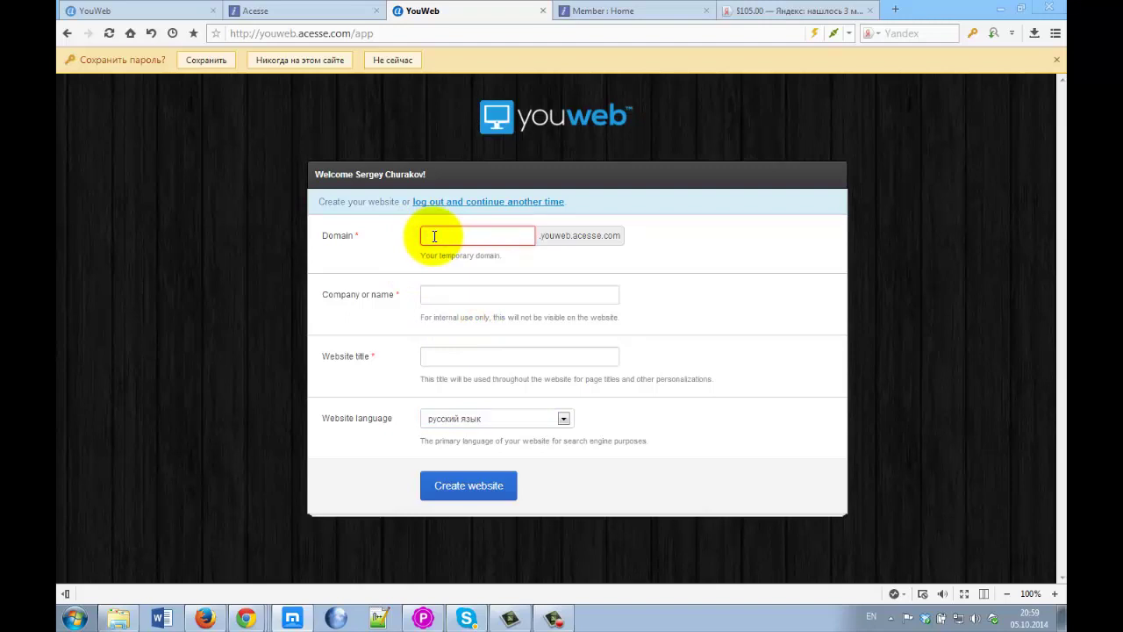
# Step: Enter dom-land as the domain and Dom-Land as the company name
pyautogui.write('dom')
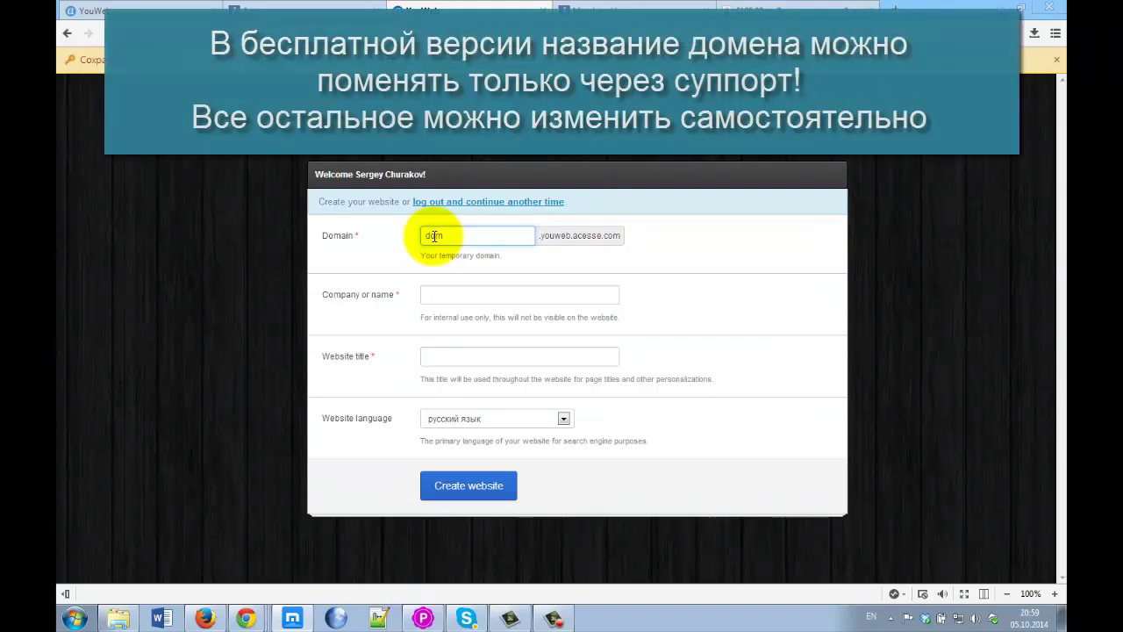
pyautogui.click(451, 296)
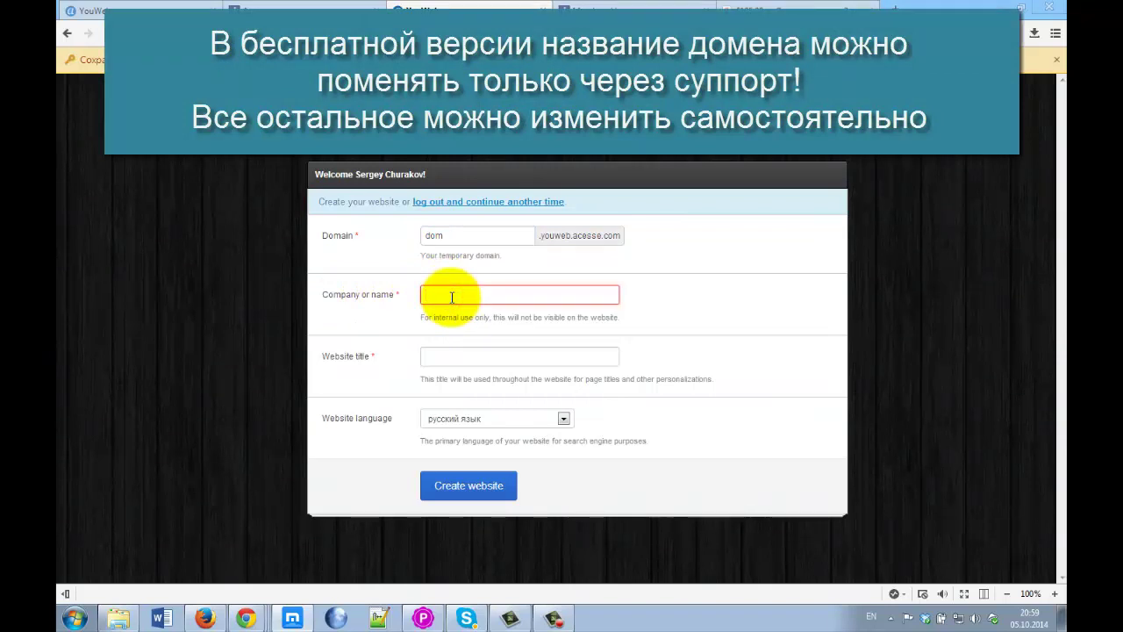
pyautogui.write('Dom')
pyautogui.click(459, 238)
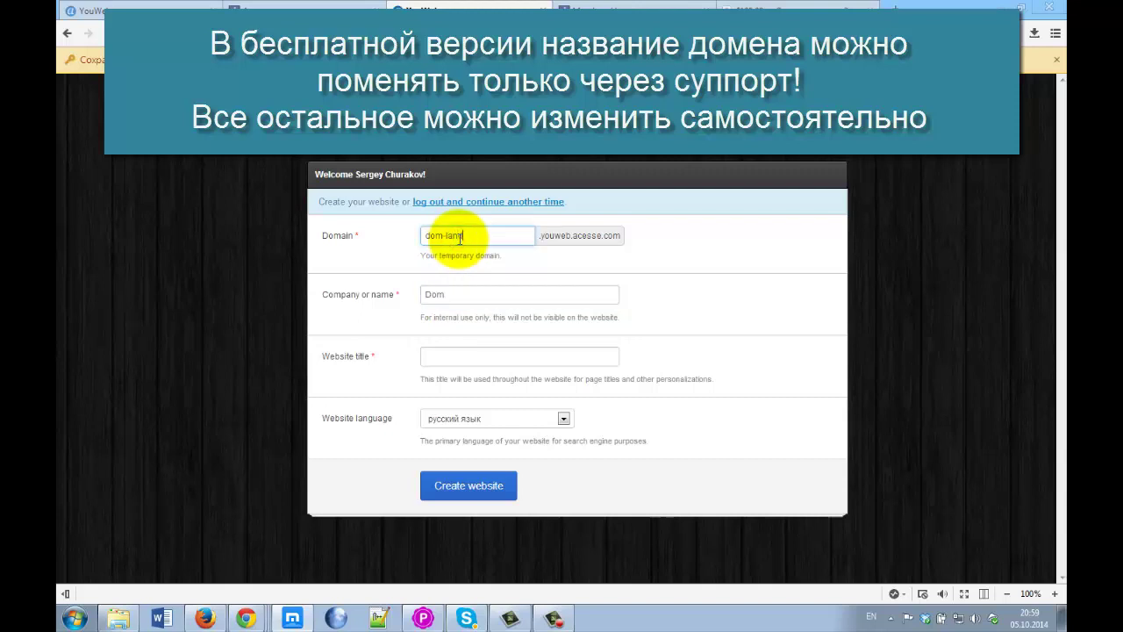
pyautogui.click(456, 296)
pyautogui.write('-')
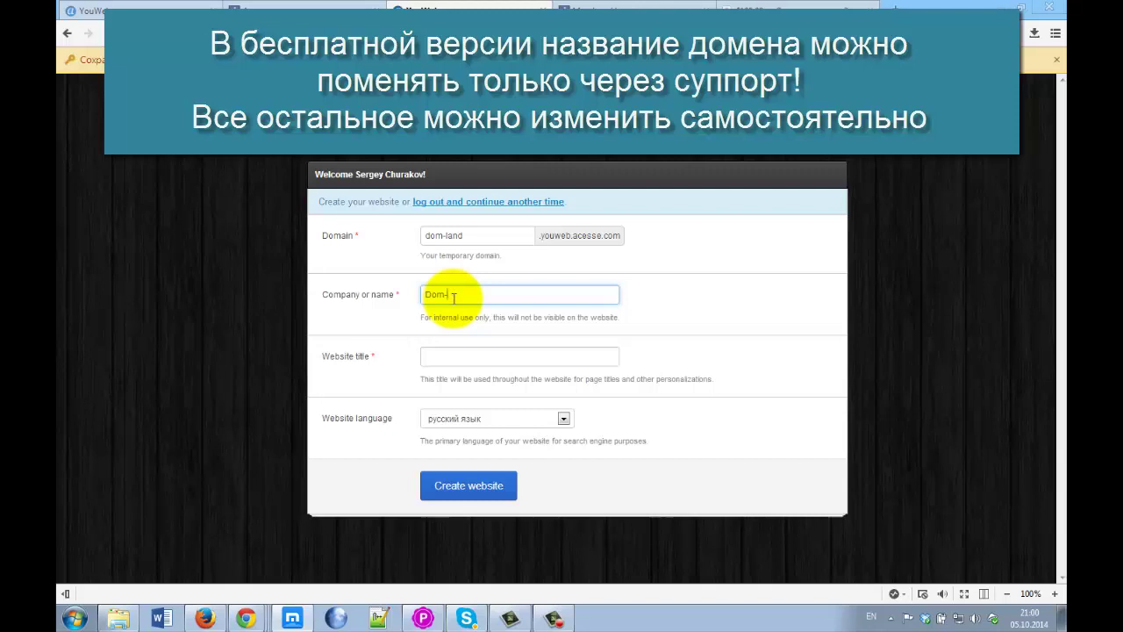
pyautogui.write('Land')
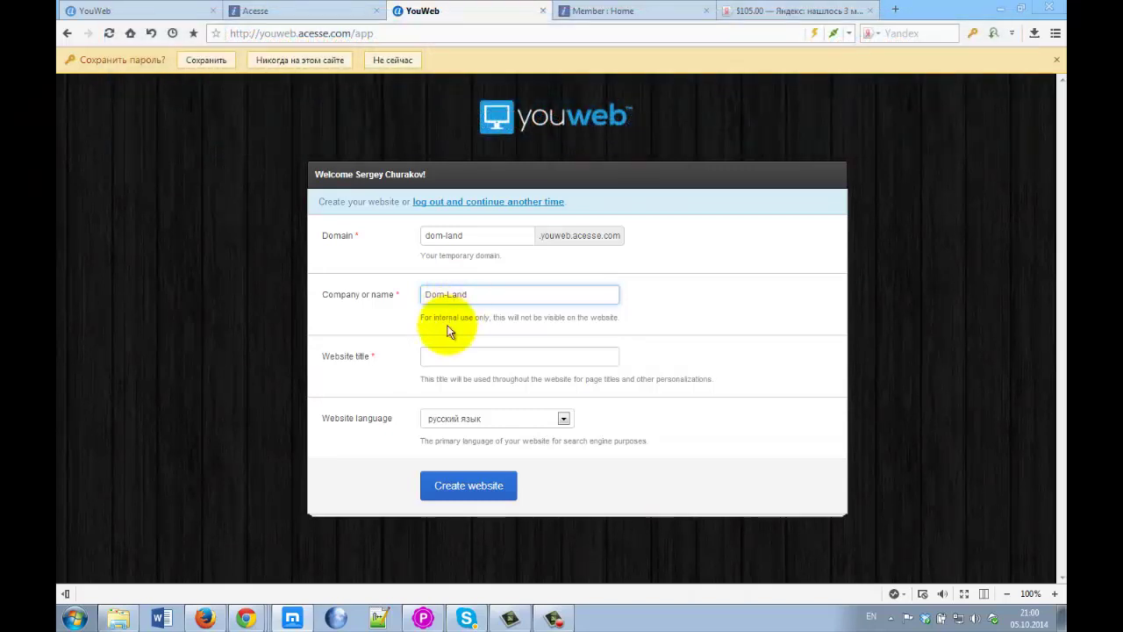
# Step: Copy Dom-Land from the company field into the website title
pyautogui.click(433, 360)
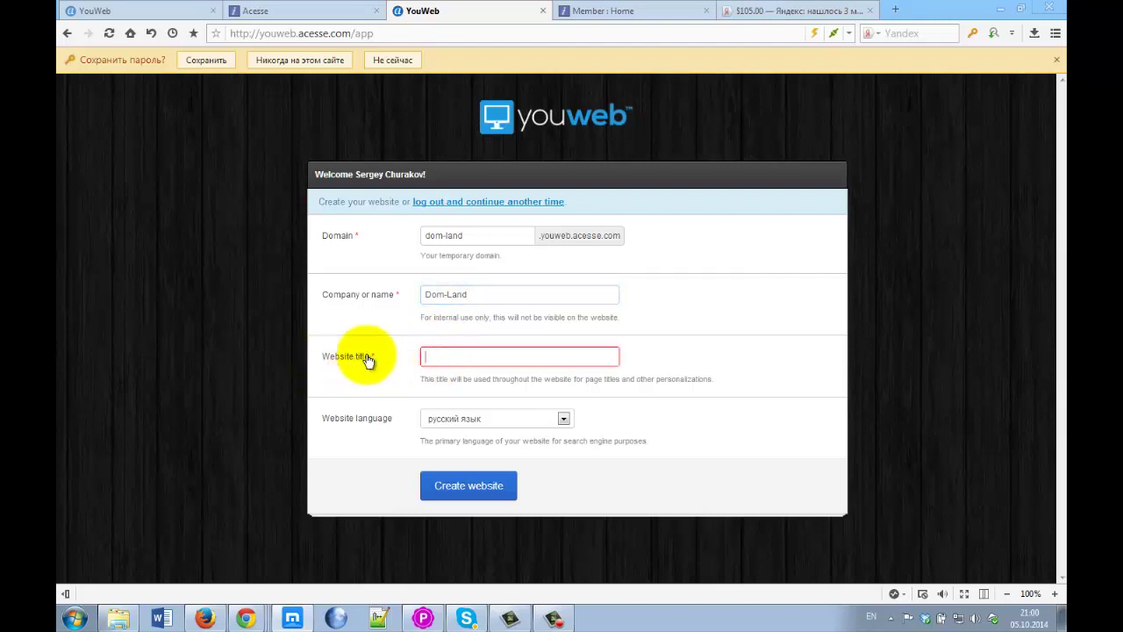
pyautogui.moveTo(479, 296); pyautogui.dragTo(376, 294)
pyautogui.hotkey('ctrl', 'c')
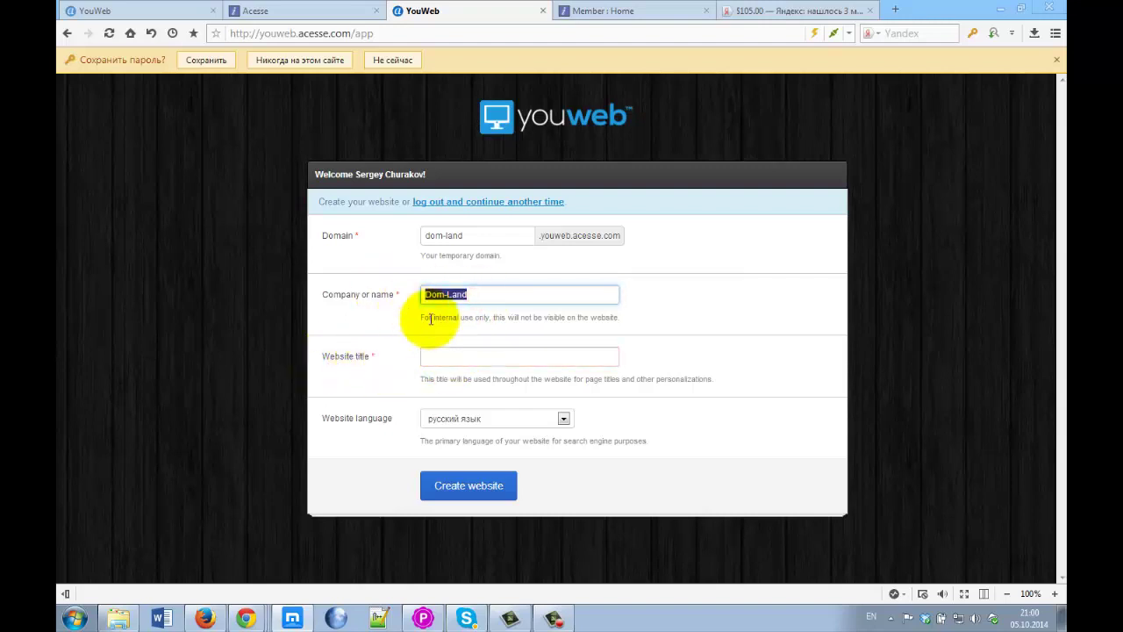
pyautogui.click(472, 354)
pyautogui.hotkey('ctrl', 'v')
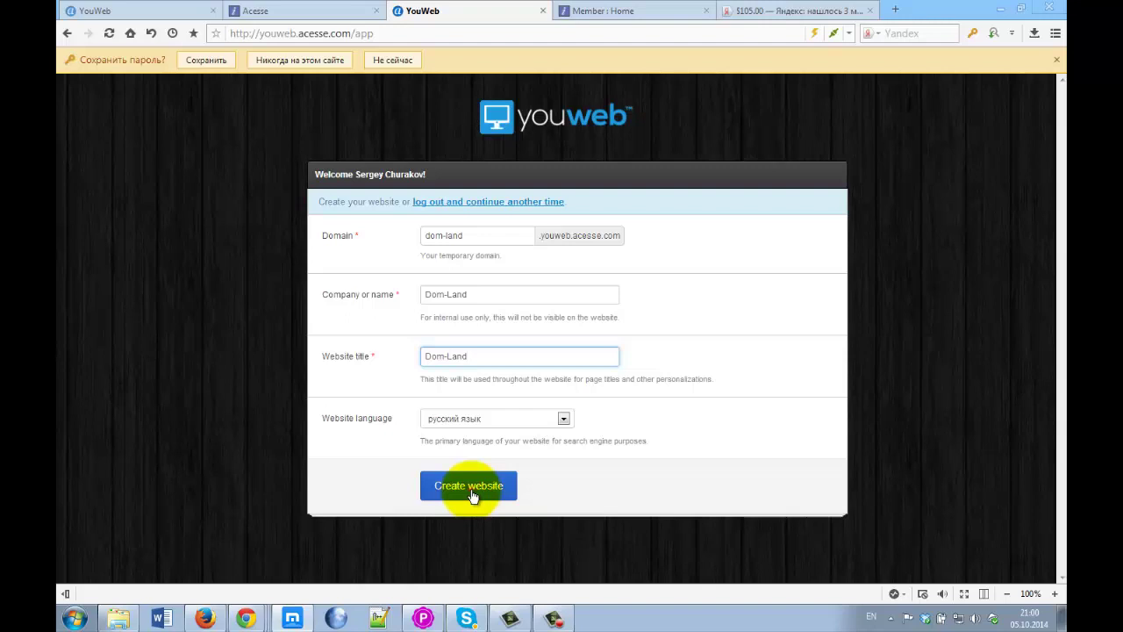
# Step: Create the Dom-Land website and switch its dashboard language from English to Русский
pyautogui.click(472, 493)
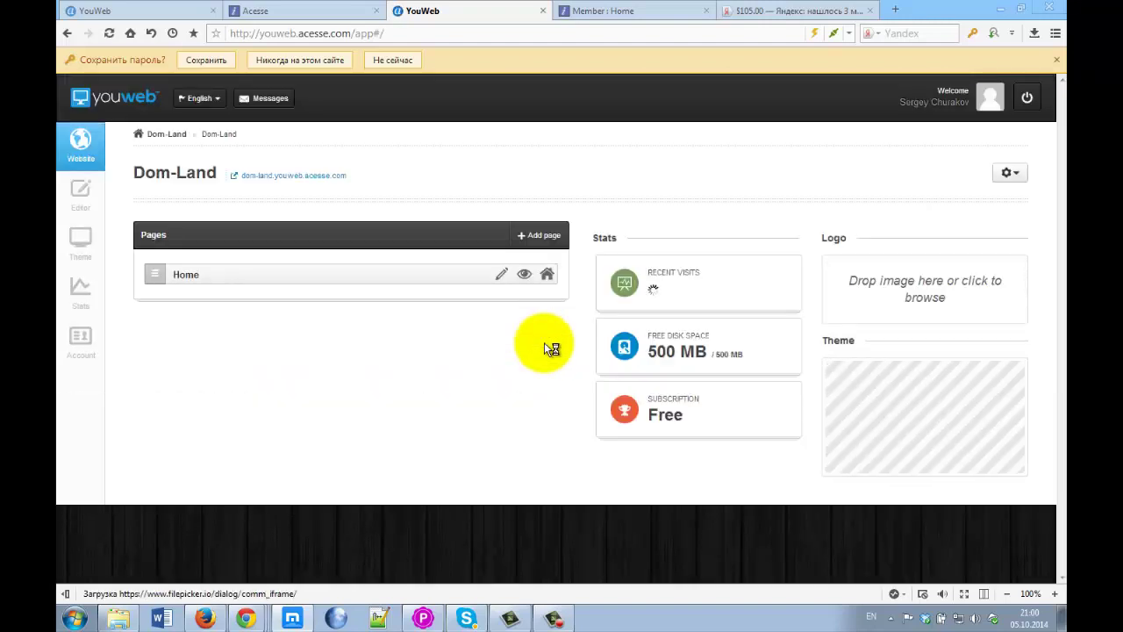
pyautogui.click(209, 104)
pyautogui.click(199, 211)
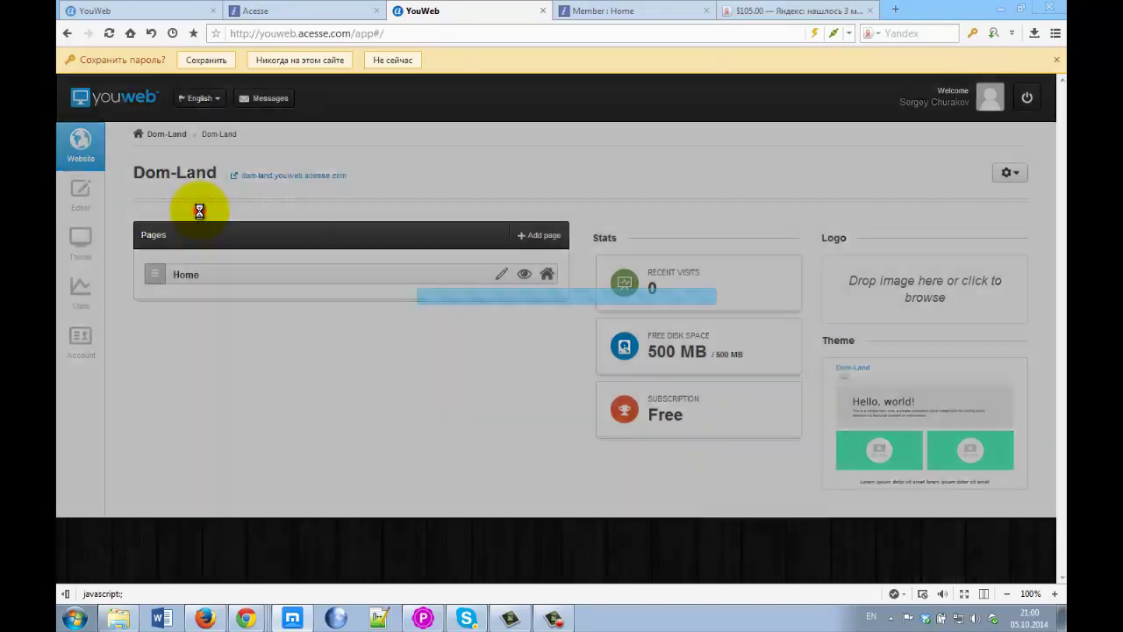